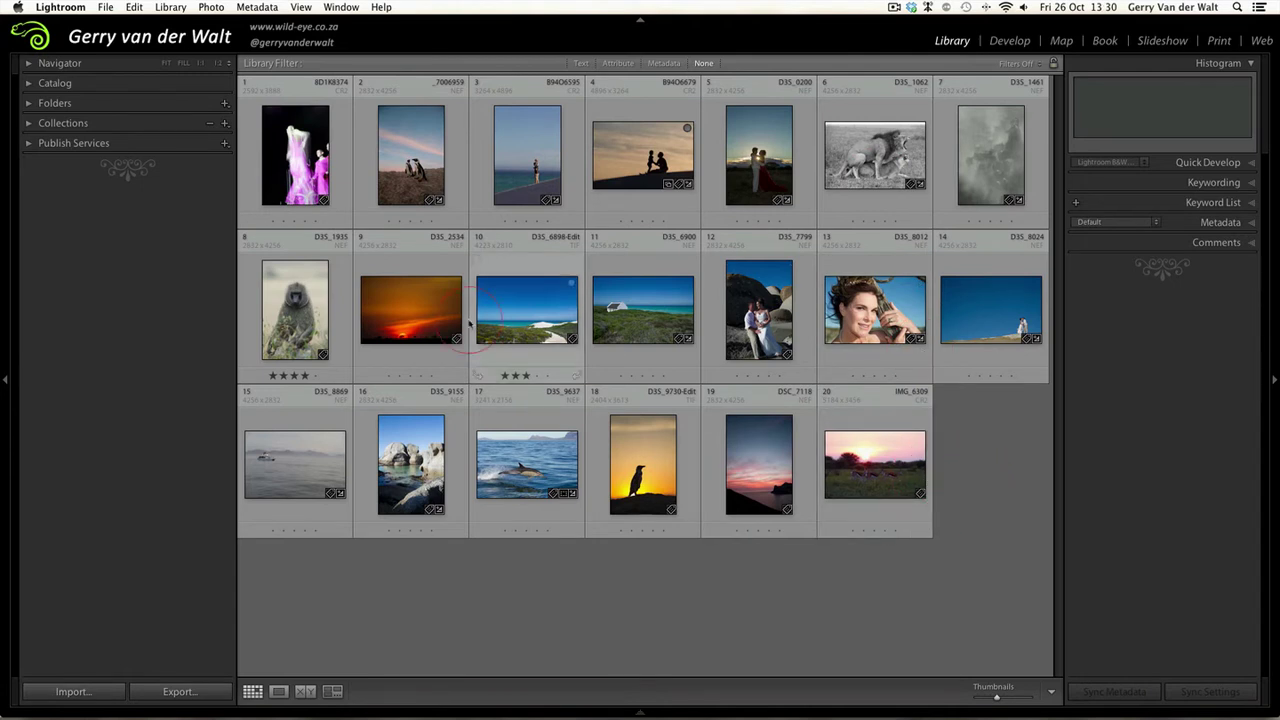
Practise selecting, deselecting and adding photos in the grid, then reduce the selection to the first photo.
left_click(295, 155)
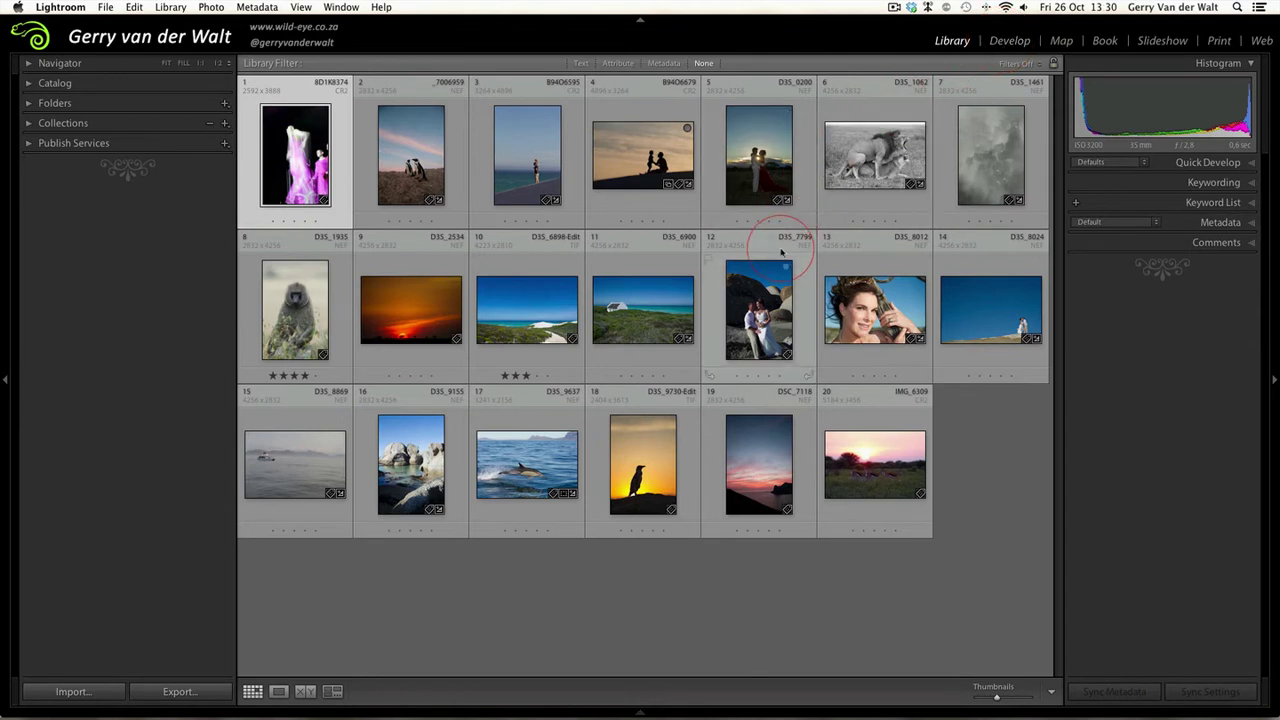
left_click(580, 561)
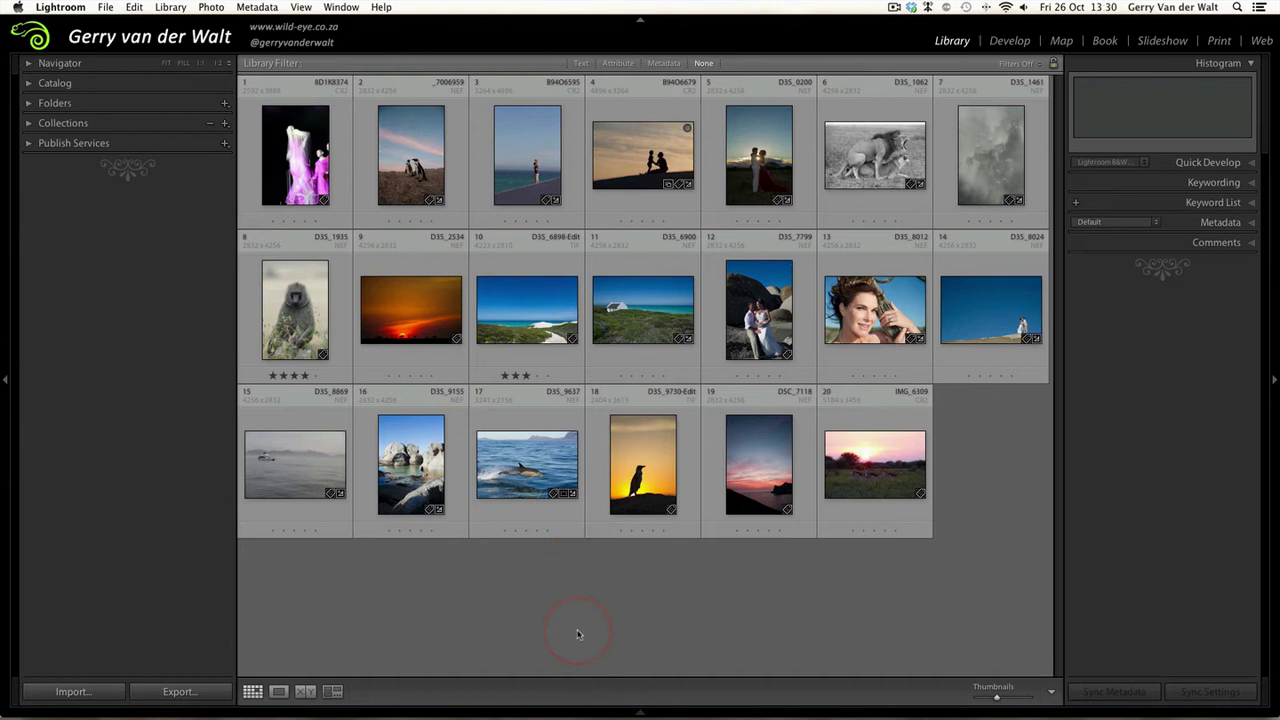
left_click(296, 152)
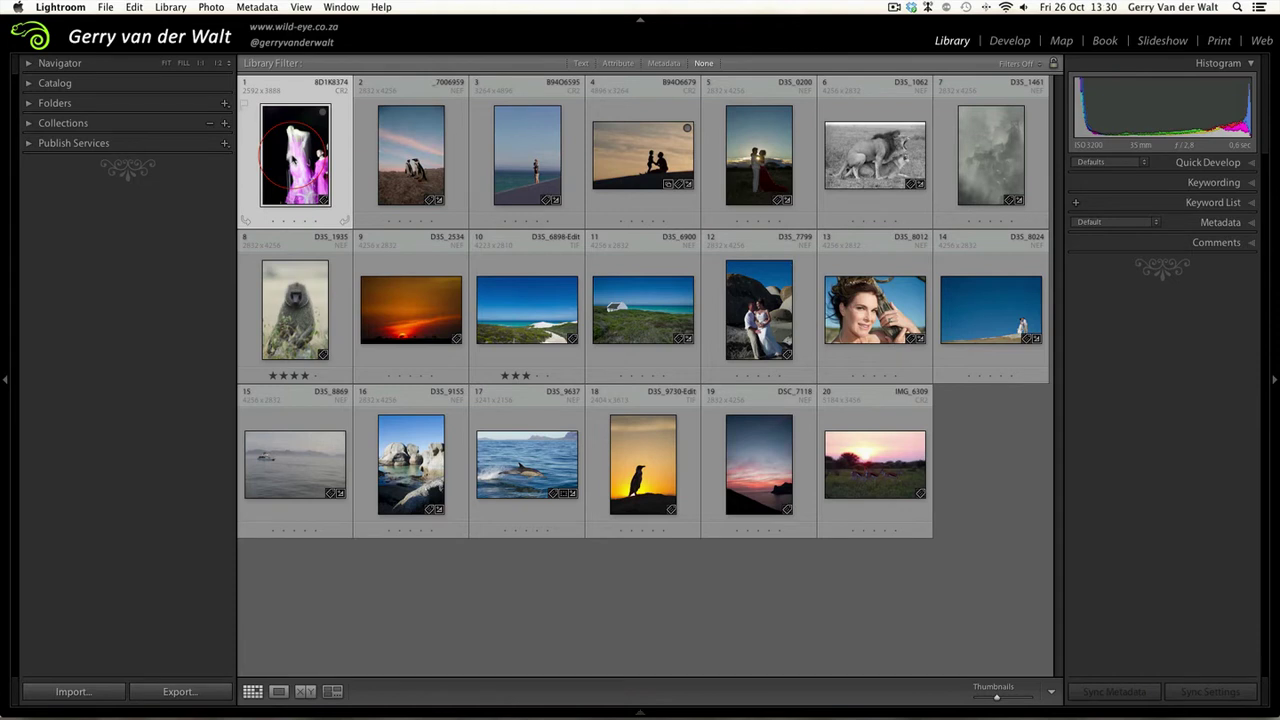
left_click(405, 150, "super")
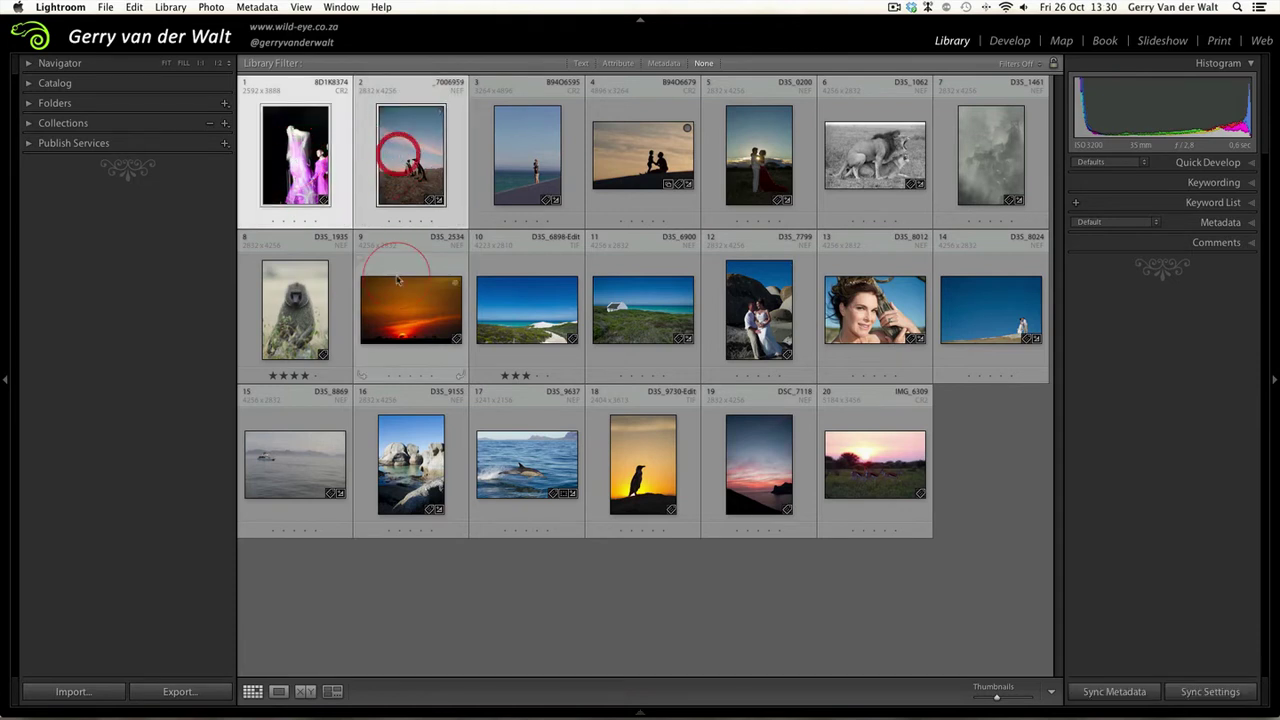
left_click(398, 312, "super")
left_click(651, 316, "super")
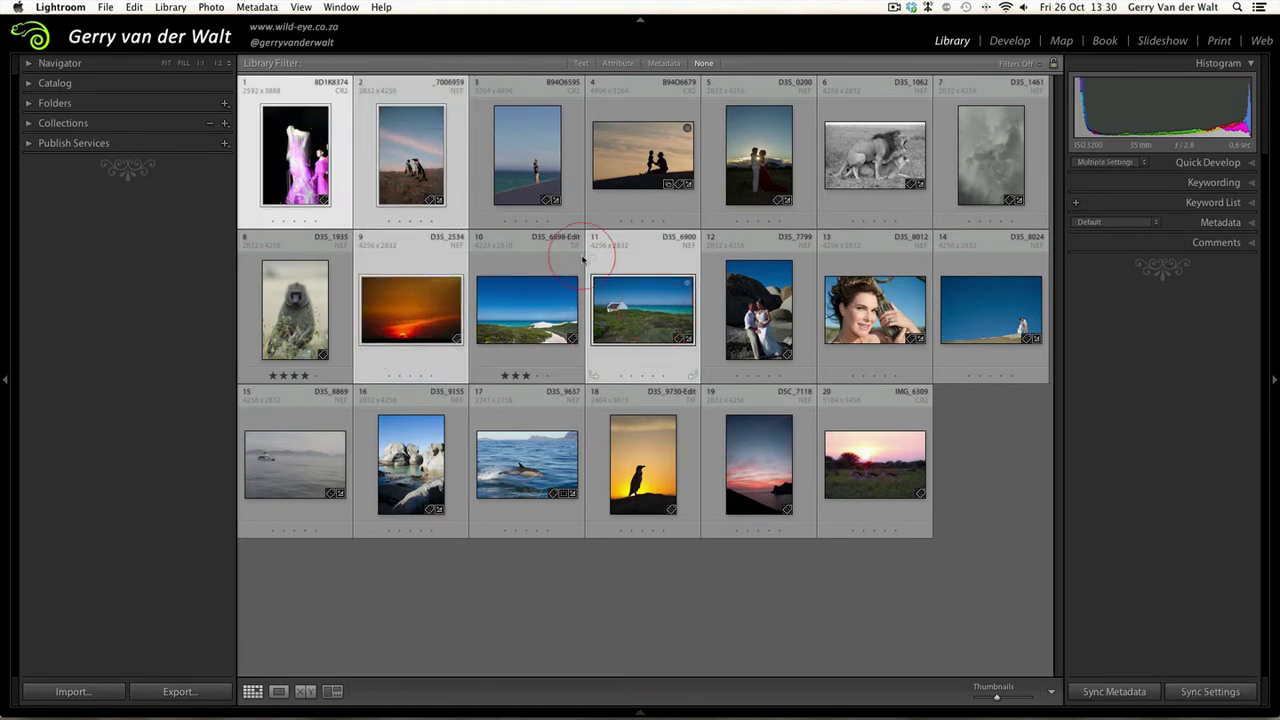
left_click(291, 148)
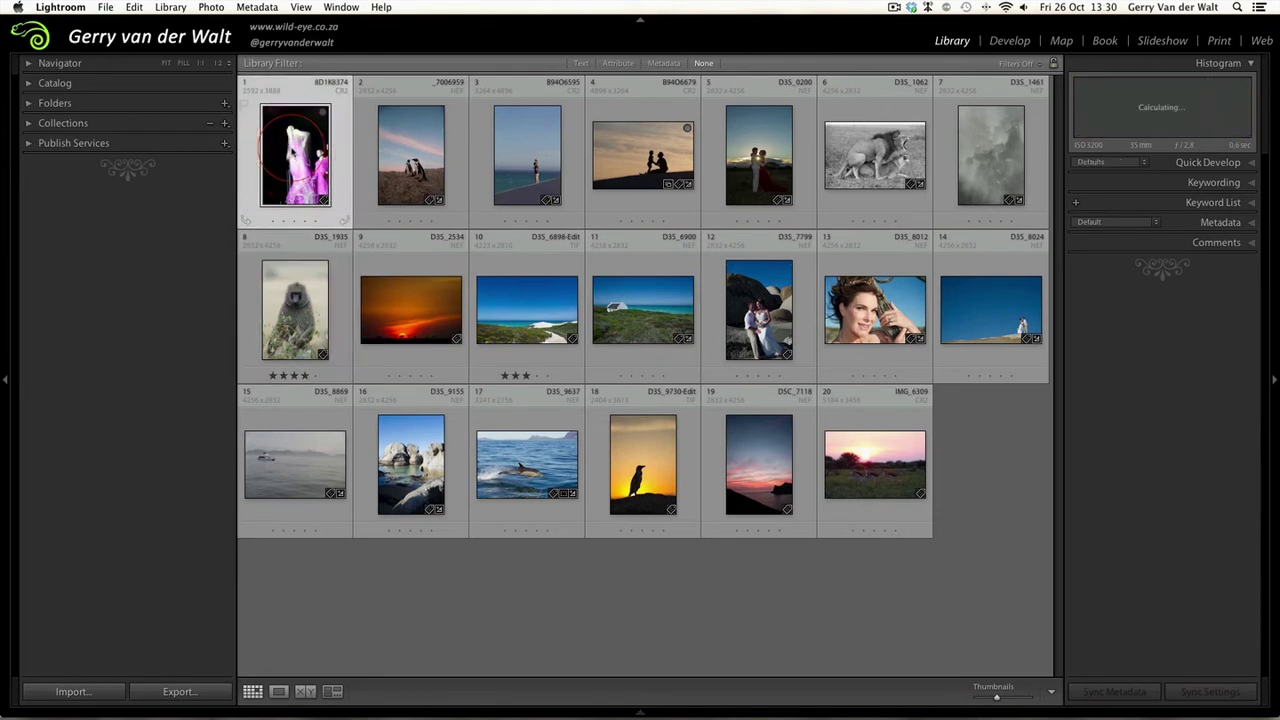
Select all twenty photos, deselect them, and finish with only the pink-lit first photo selected.
left_click(797, 435)
left_click(860, 457, "shift")
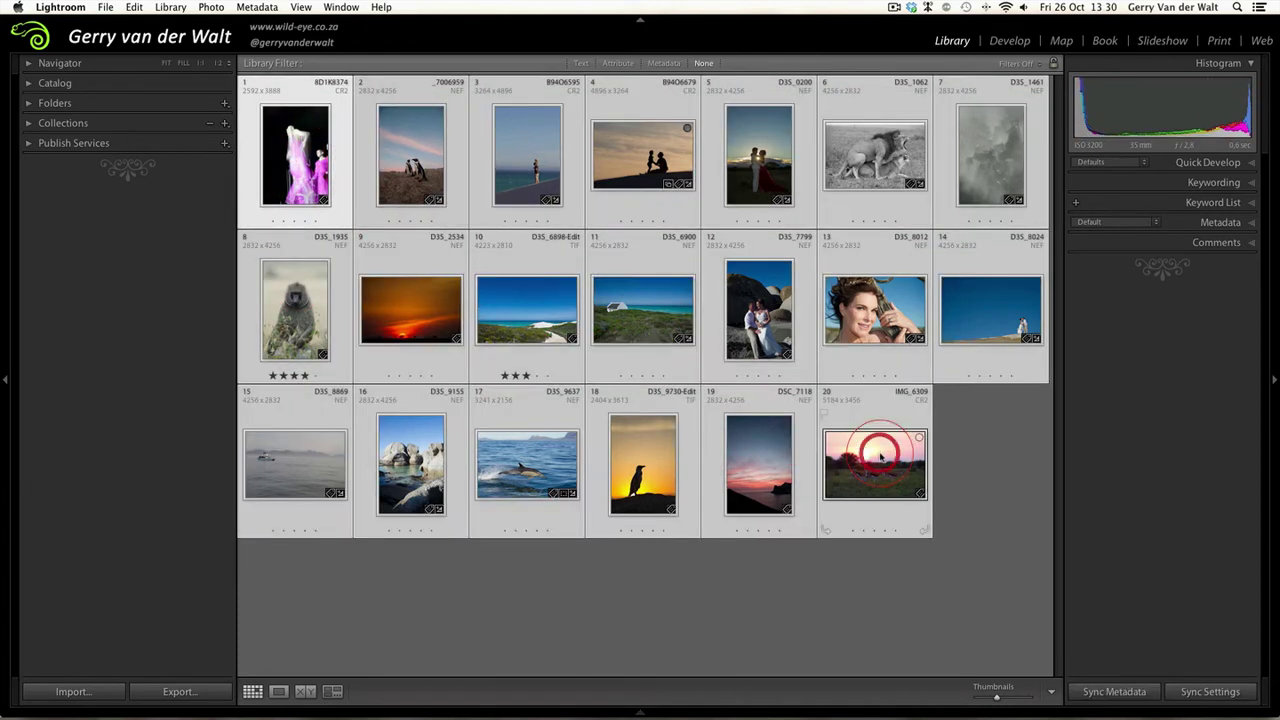
left_click(760, 562)
left_click(370, 220)
left_click(298, 152)
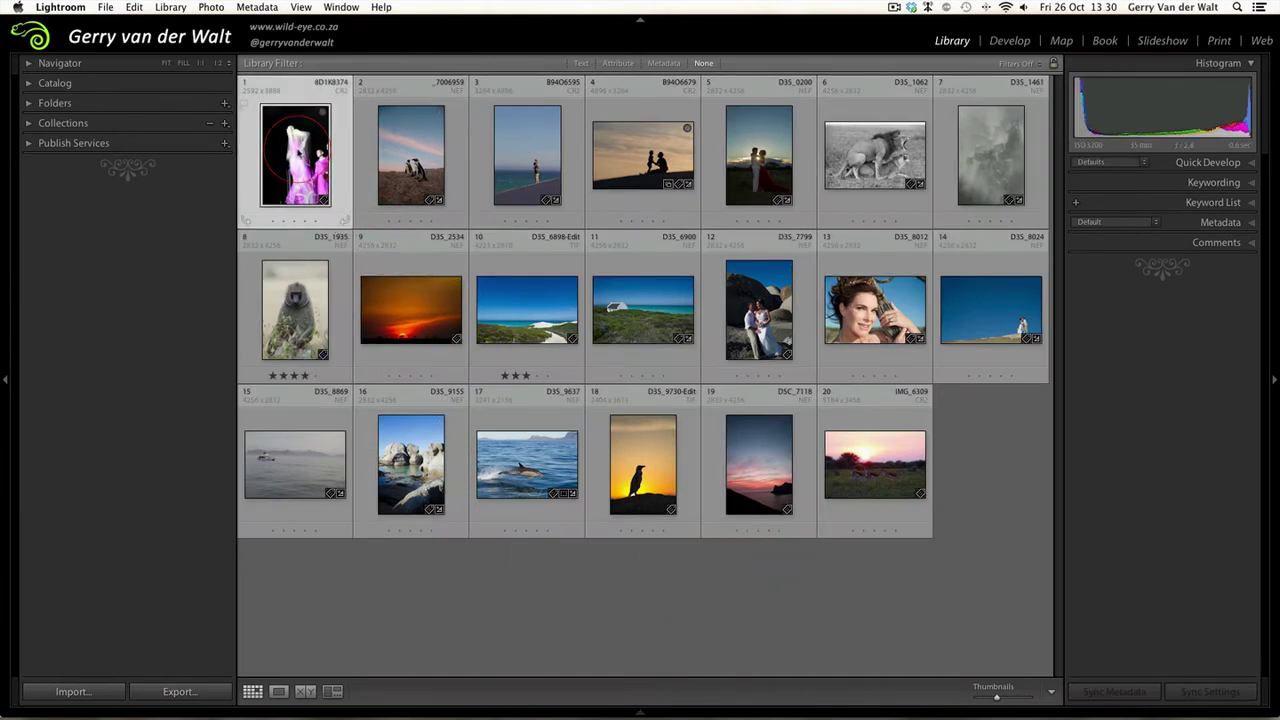
left_click(118, 24)
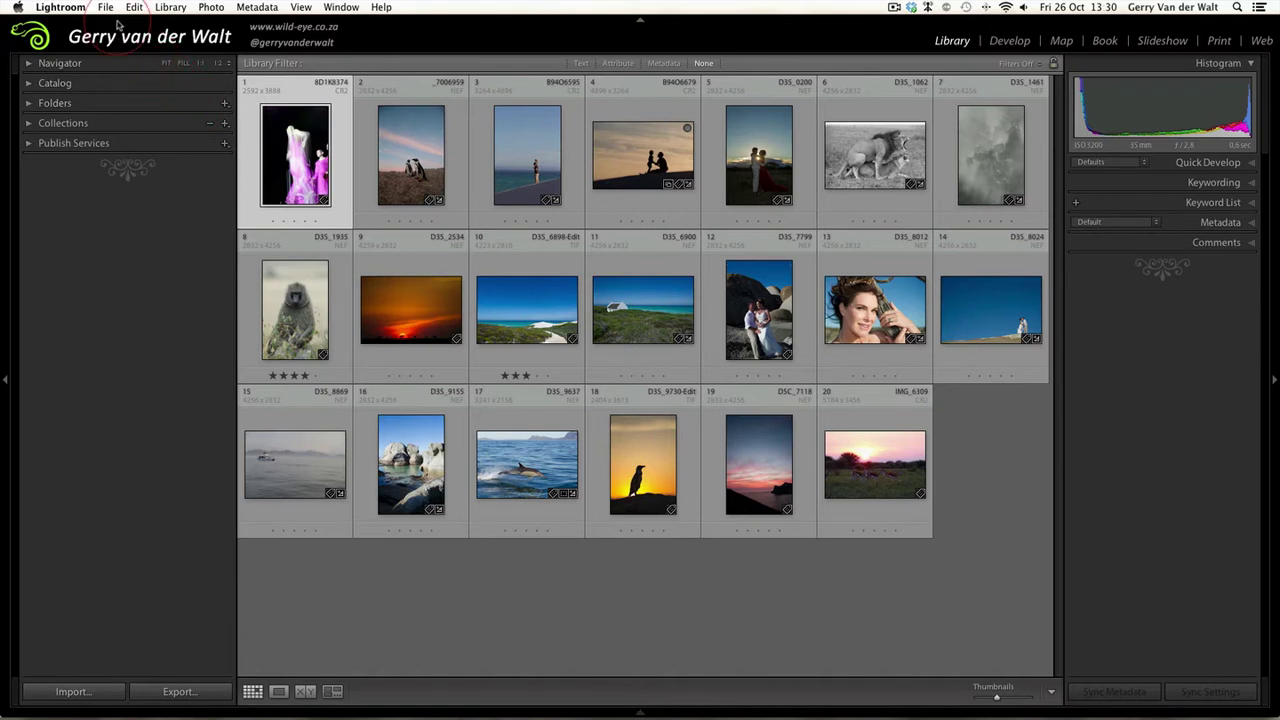
left_click(105, 8)
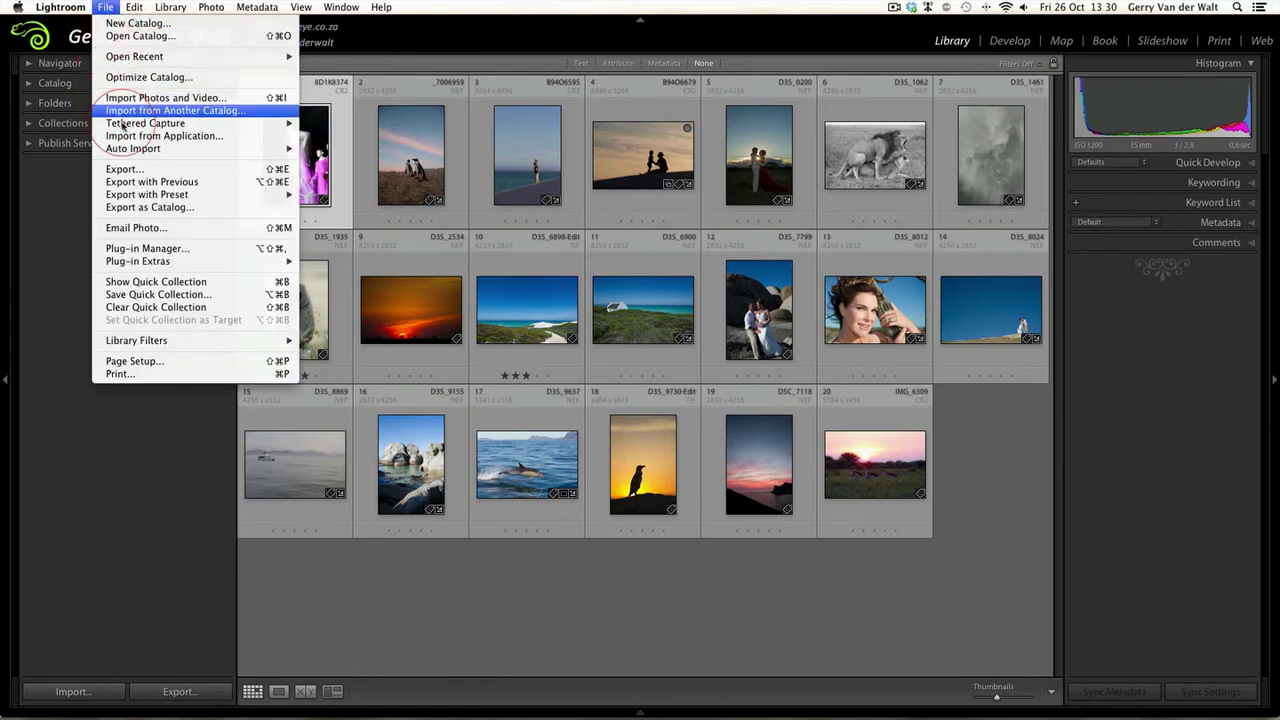
left_click(271, 449)
left_click(371, 580)
left_click(315, 215)
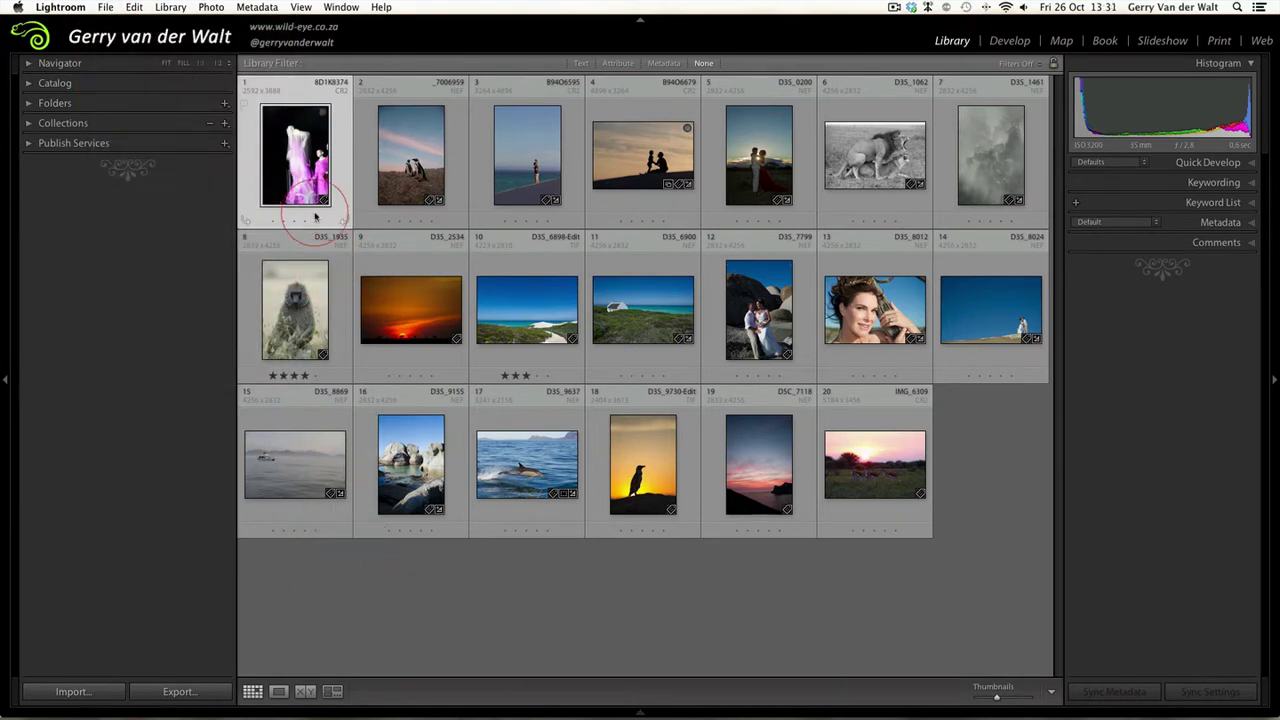
right_click(303, 163)
left_click(340, 466)
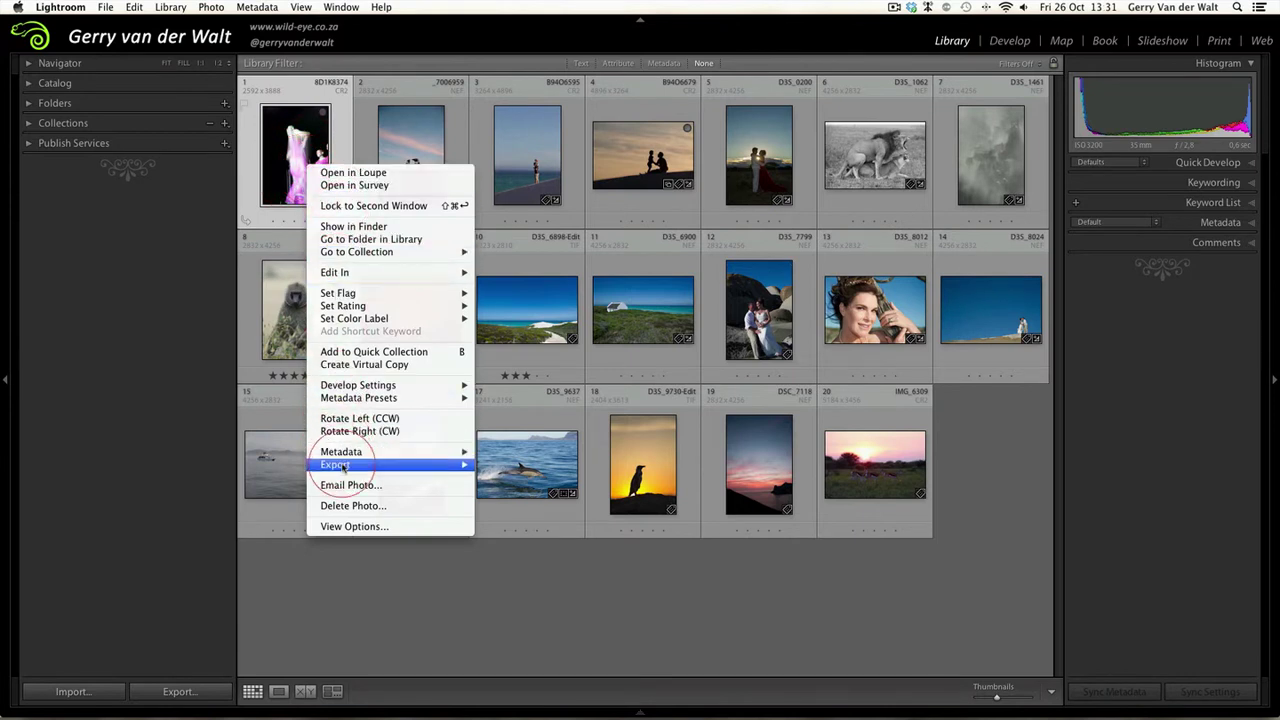
left_click(366, 610)
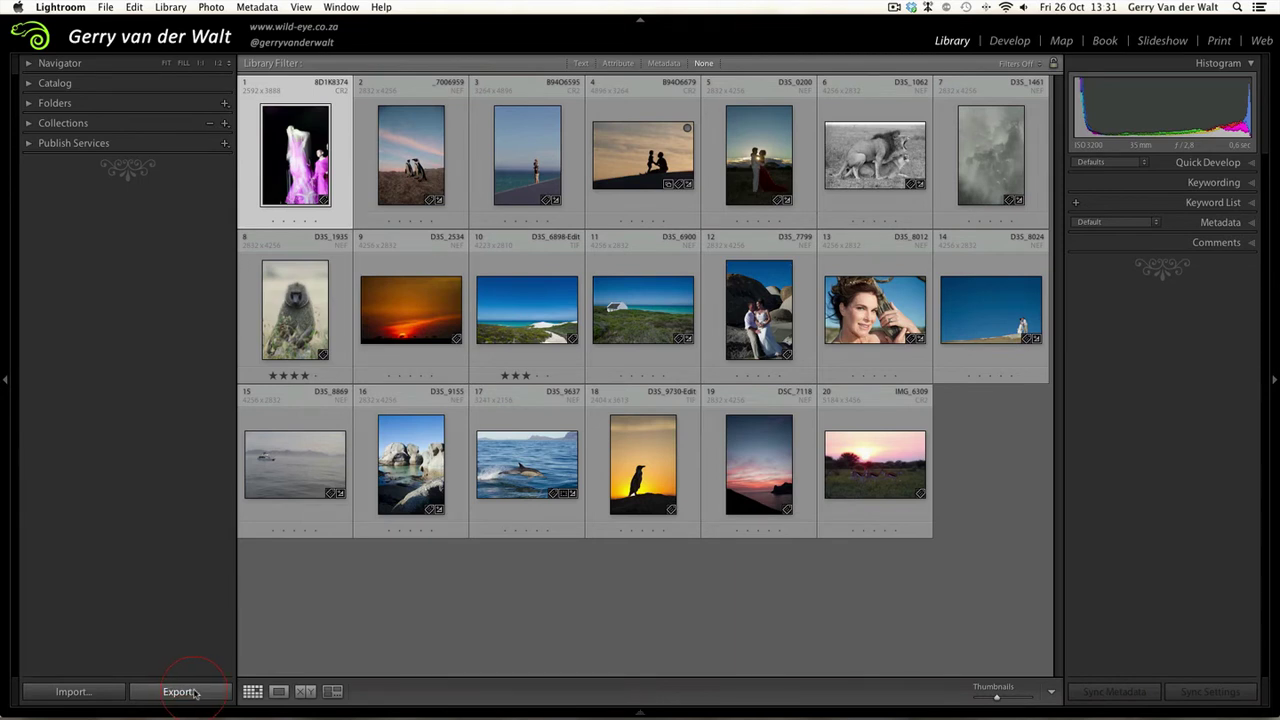
Open the Export dialog for the selected photo and keep Export To on Hard Drive.
left_click(180, 692)
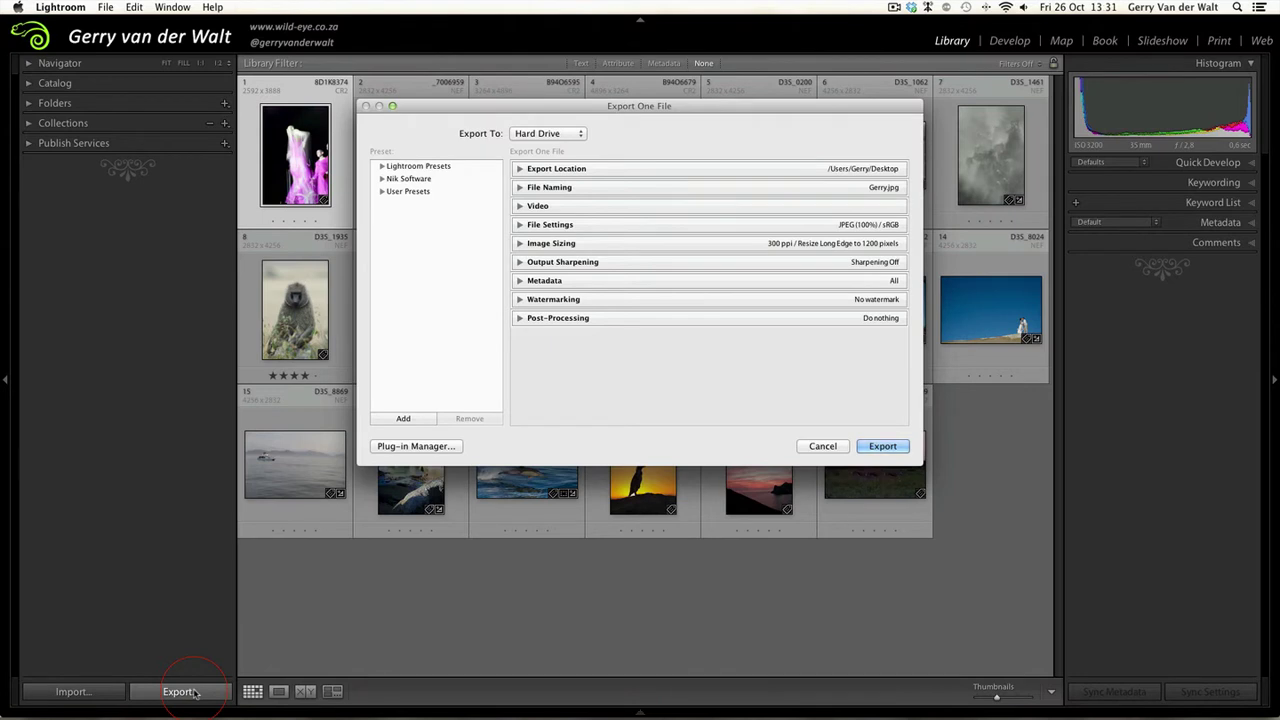
left_click_drag(642, 108, 629, 128)
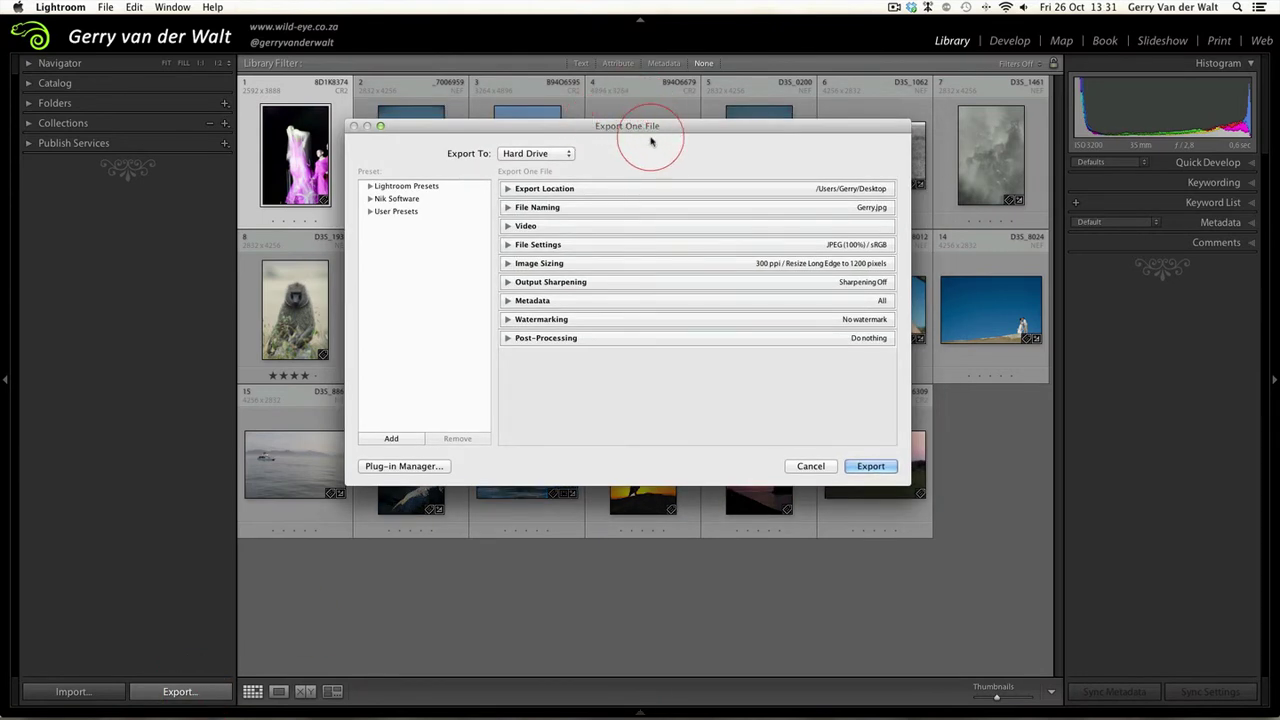
left_click(564, 156)
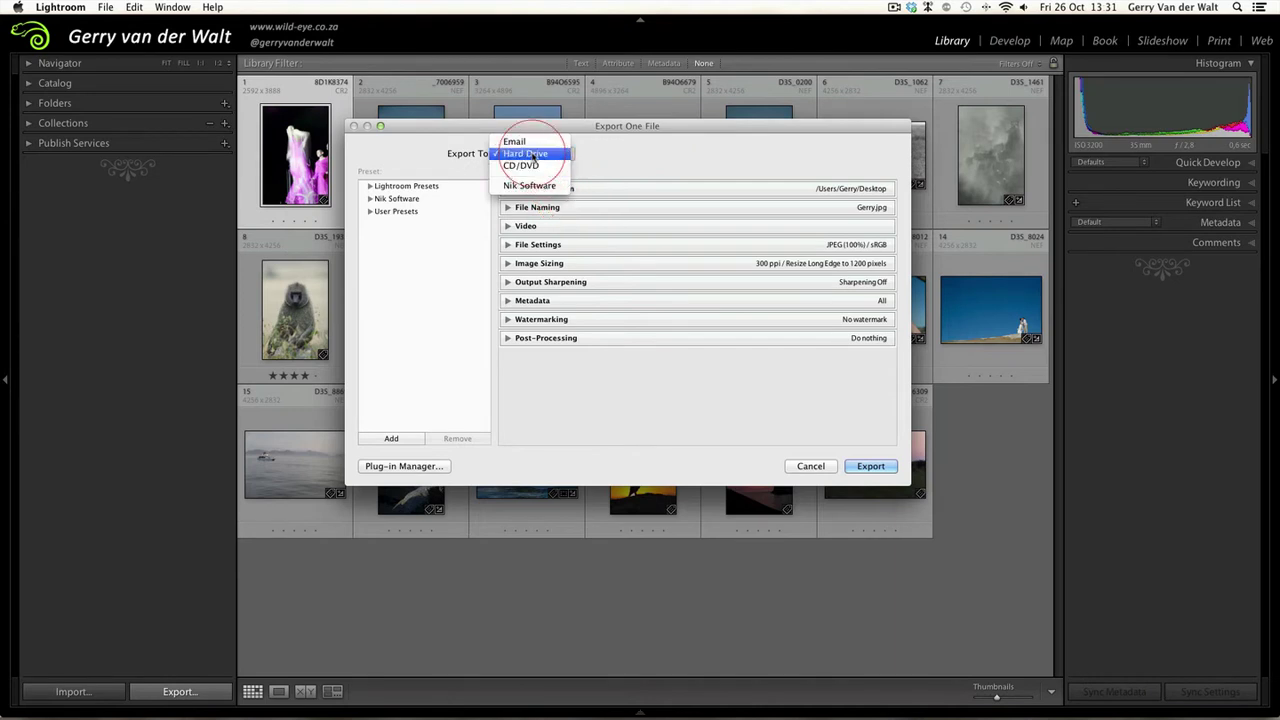
left_click(533, 154)
left_click(577, 183)
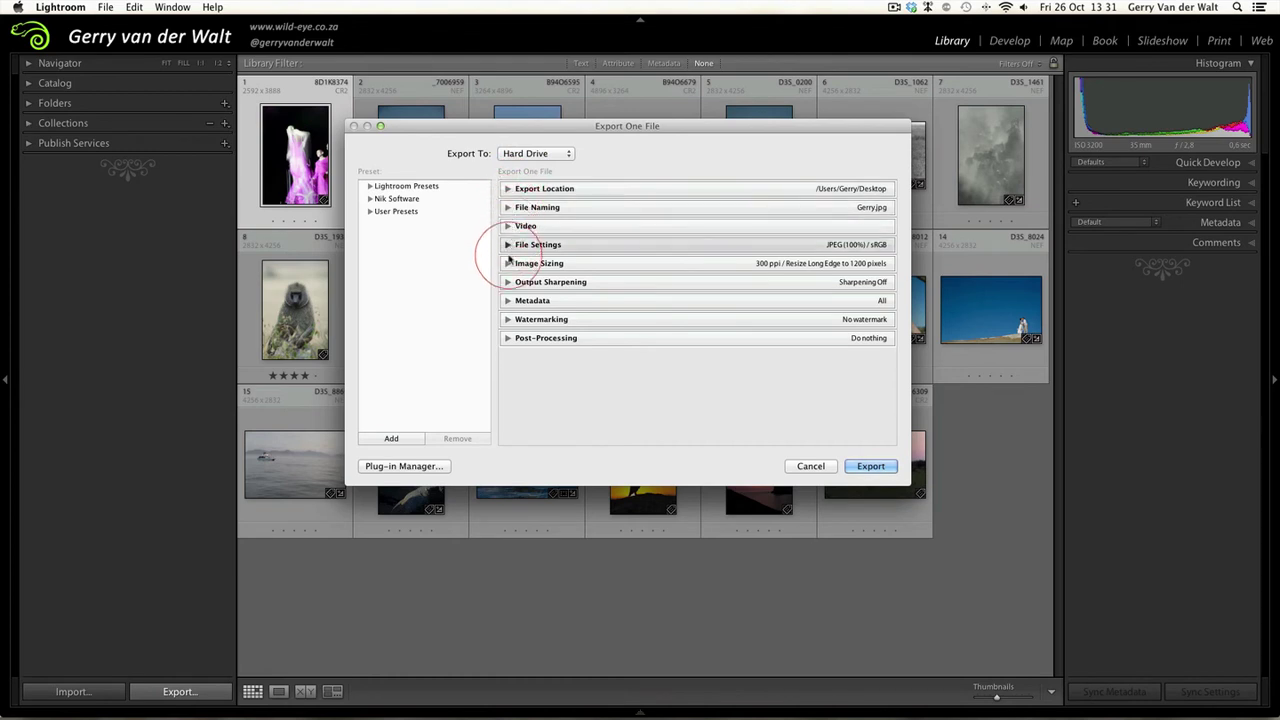
Expand Export Location and keep Export To set to Specific folder.
left_click(508, 189)
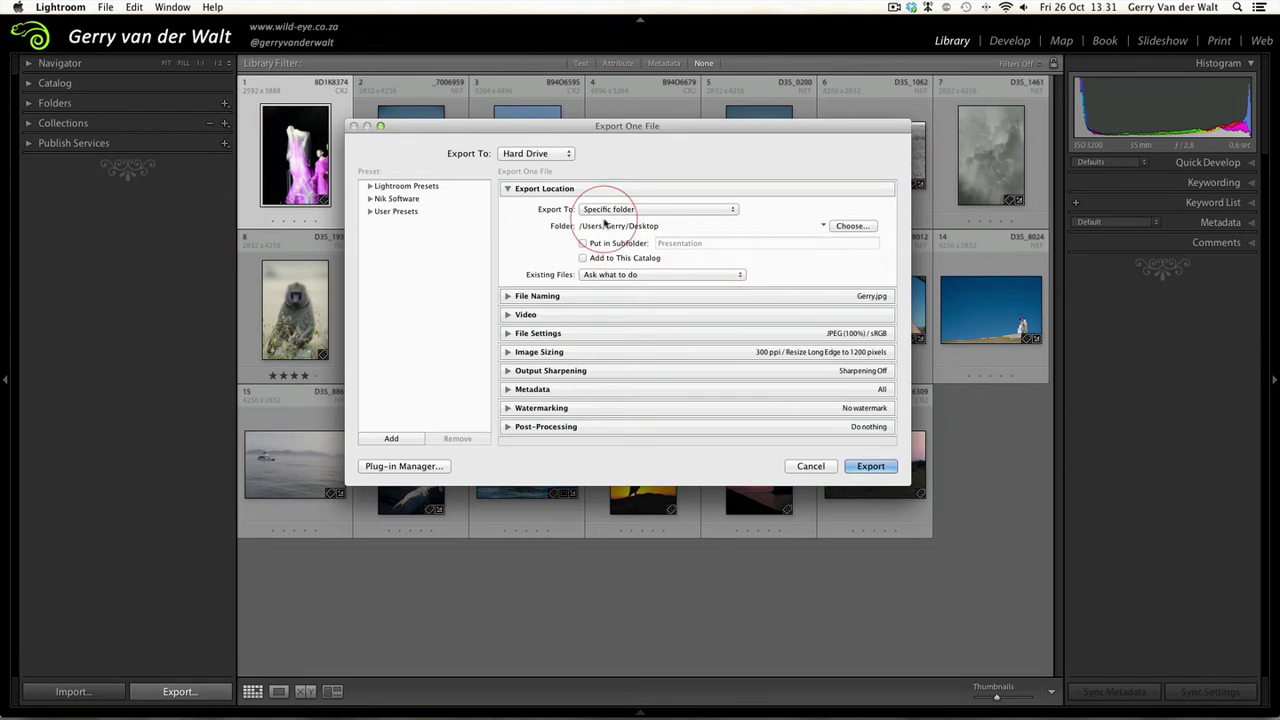
left_click(733, 209)
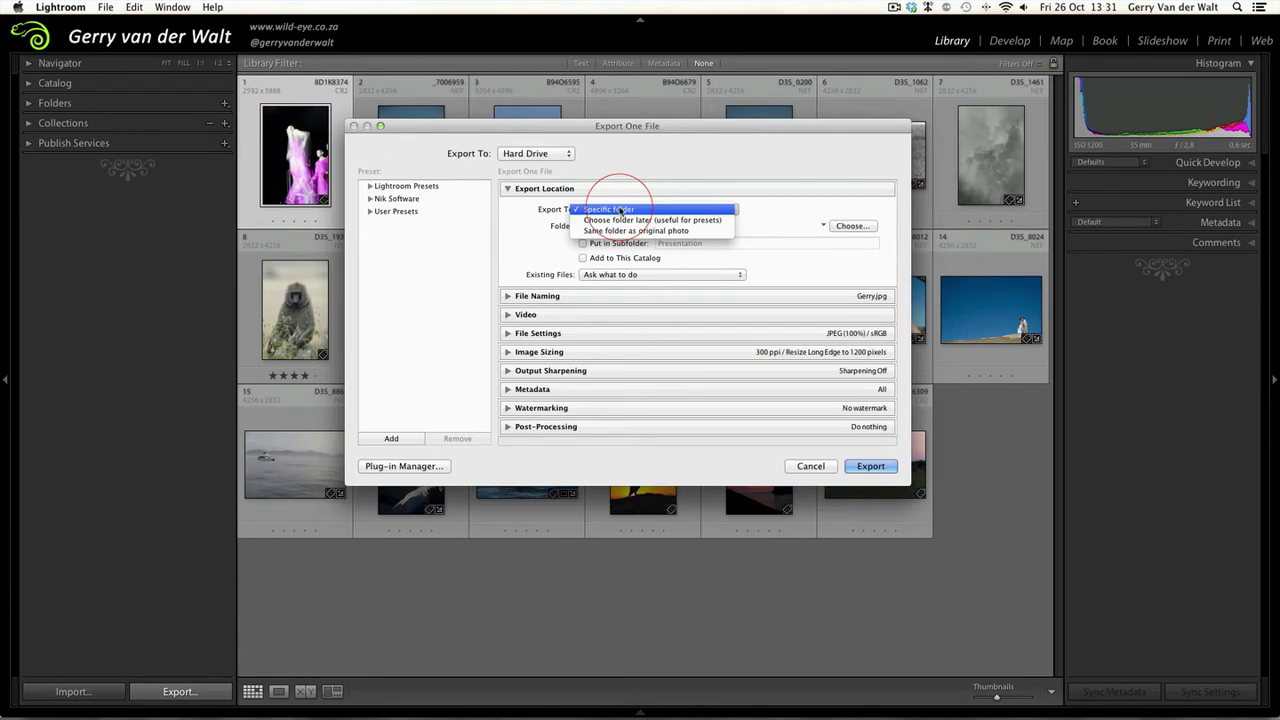
left_click(615, 210)
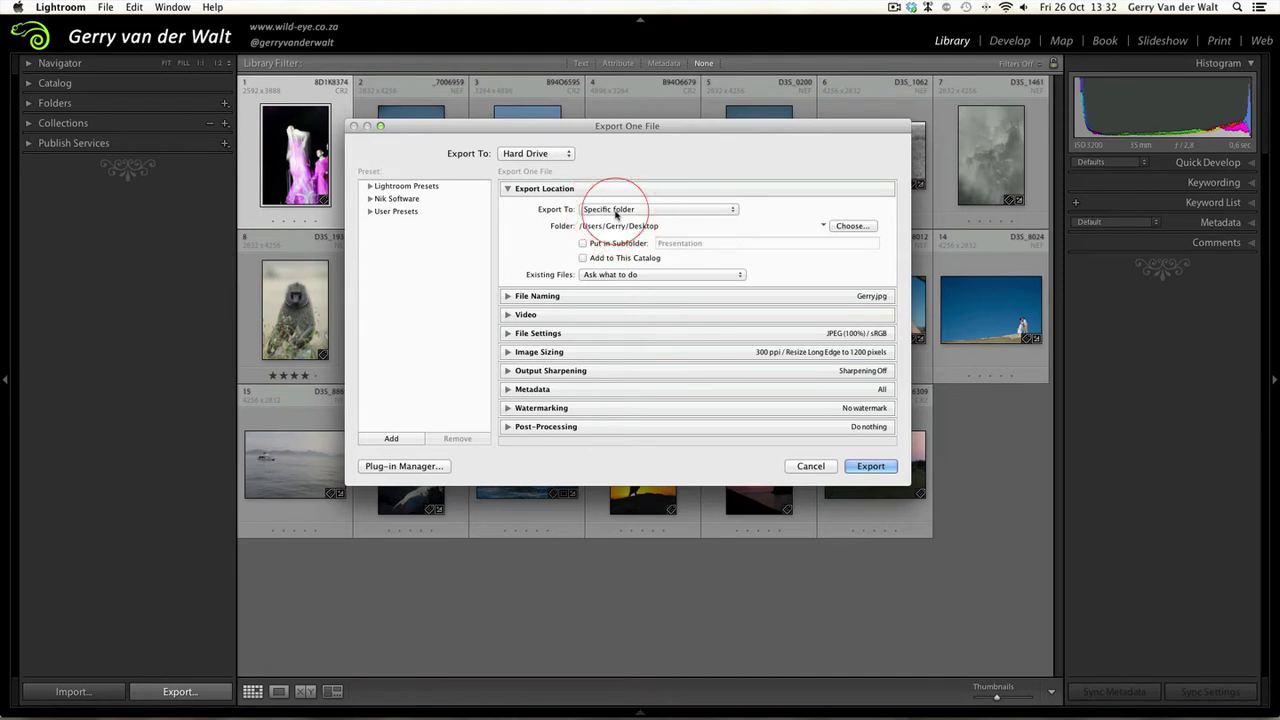
Create a 'Saved Images' folder on the Desktop and choose it as the export folder.
left_click(852, 226)
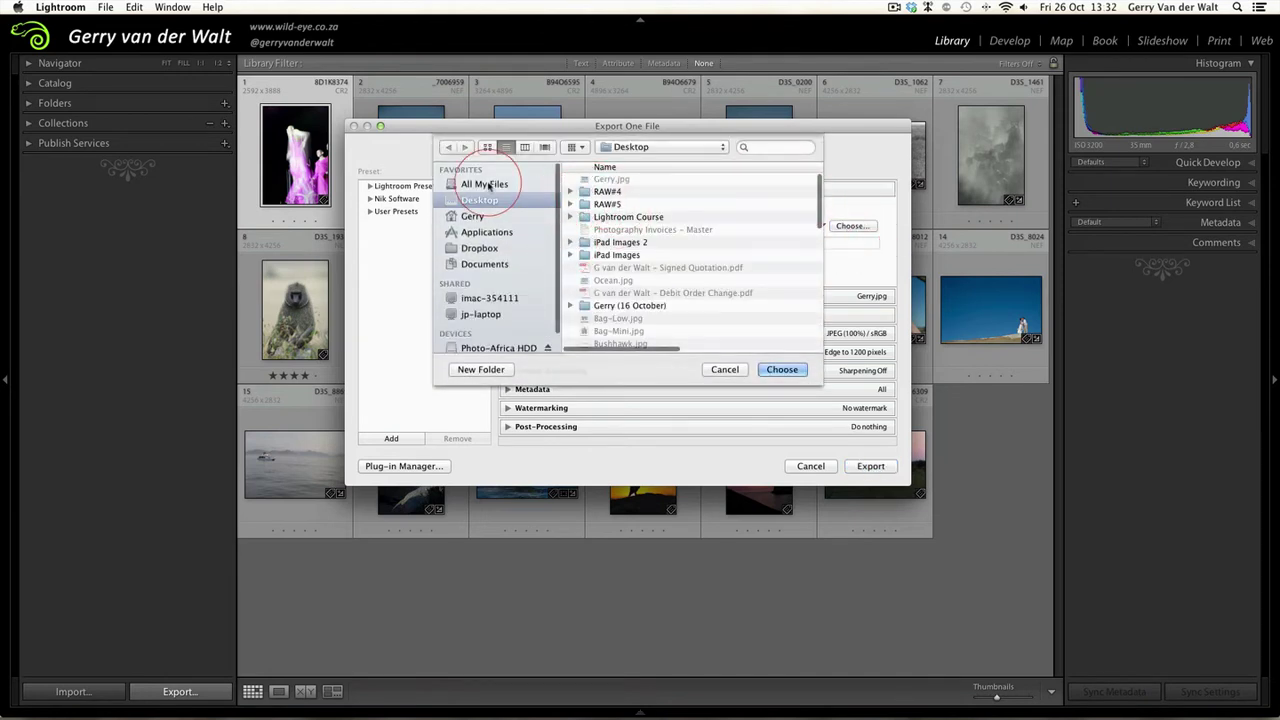
scroll(486, 185, "down", 2)
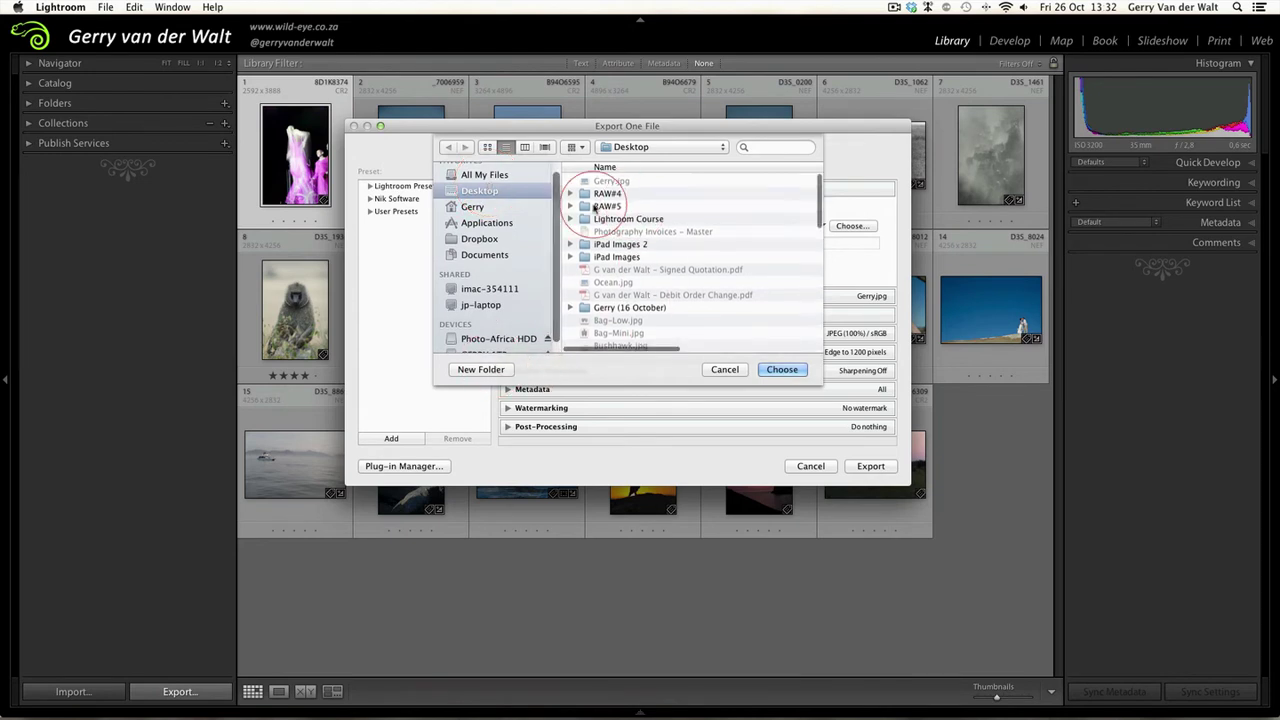
left_click(479, 370)
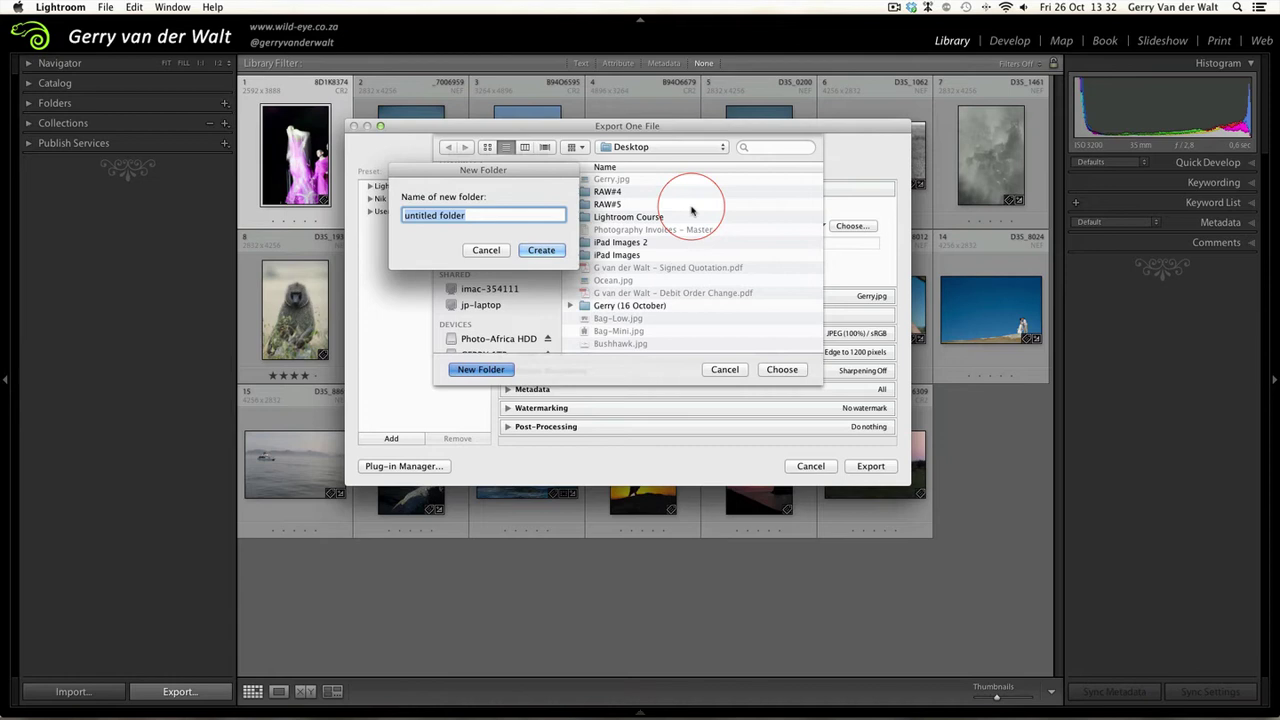
type("Saved Images")
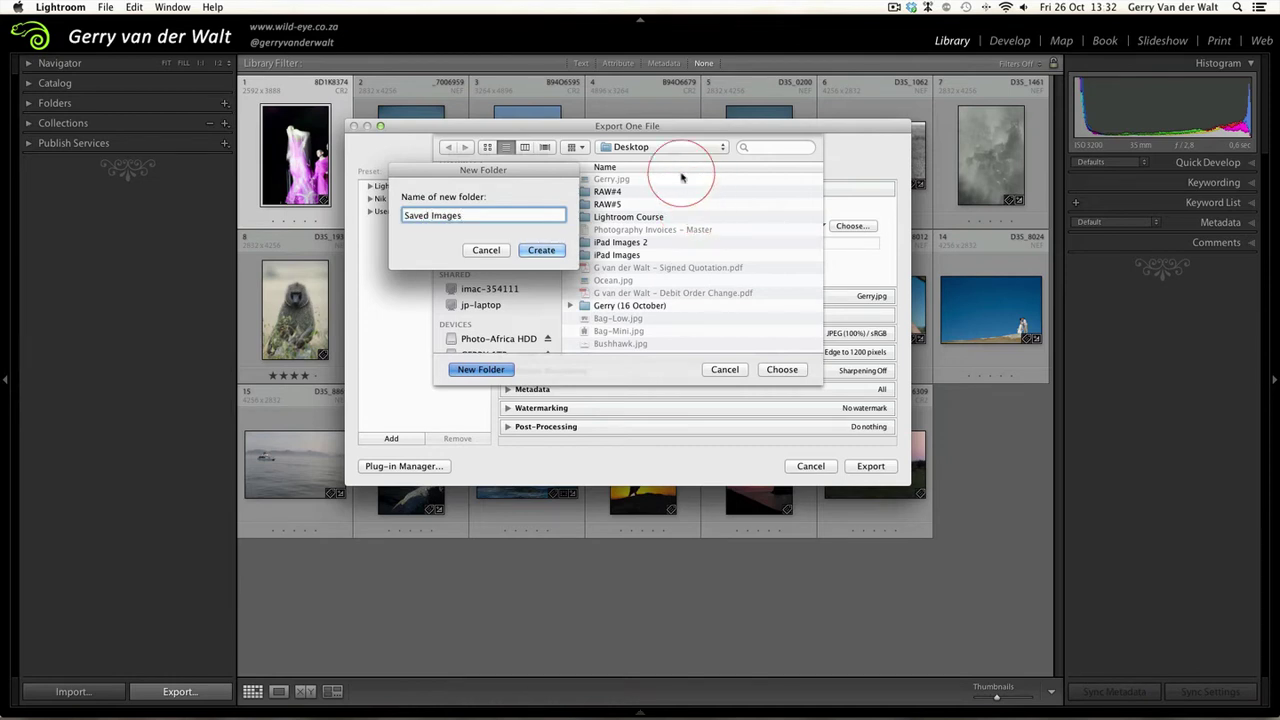
left_click(541, 250)
left_click(782, 369)
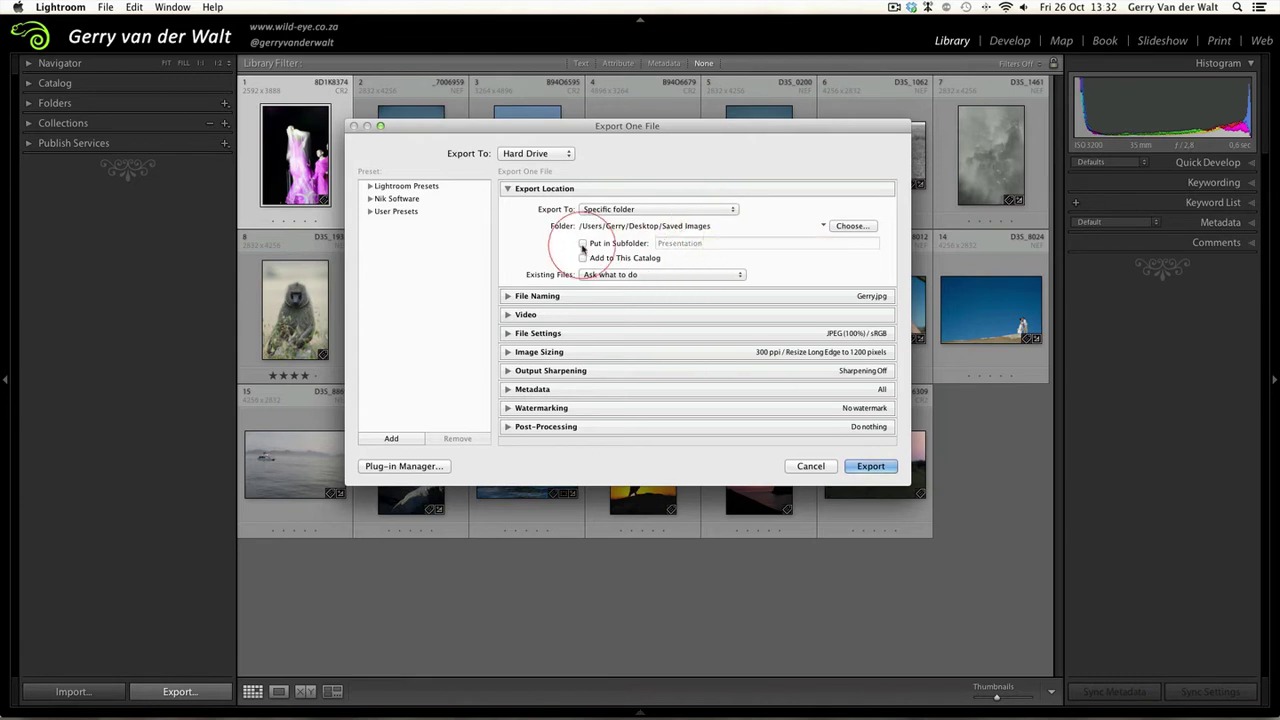
left_click(582, 245)
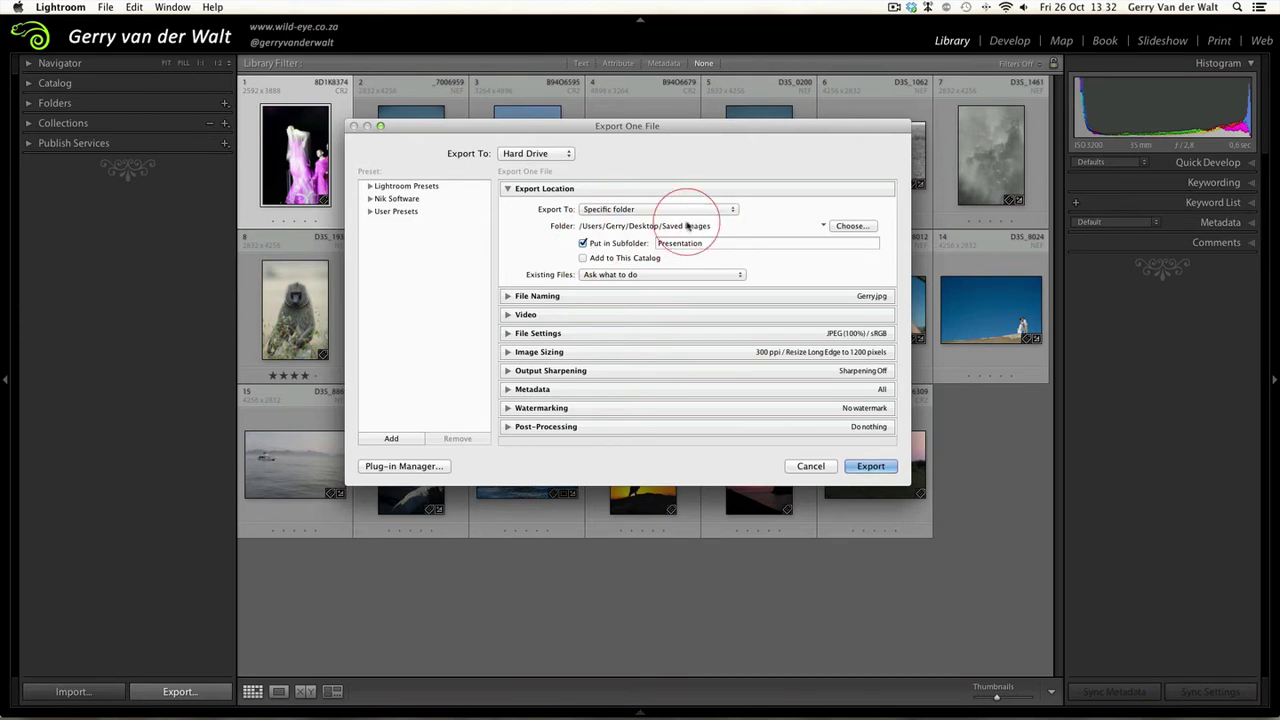
left_click(582, 245)
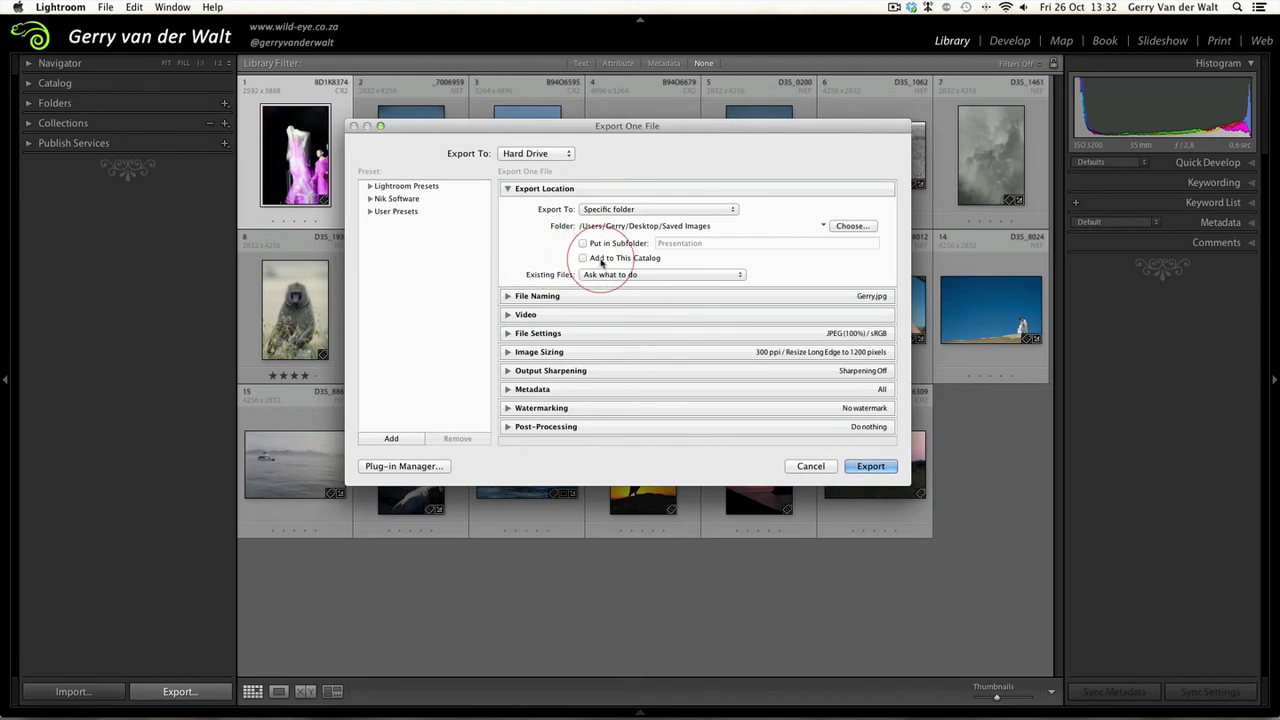
left_click(584, 258)
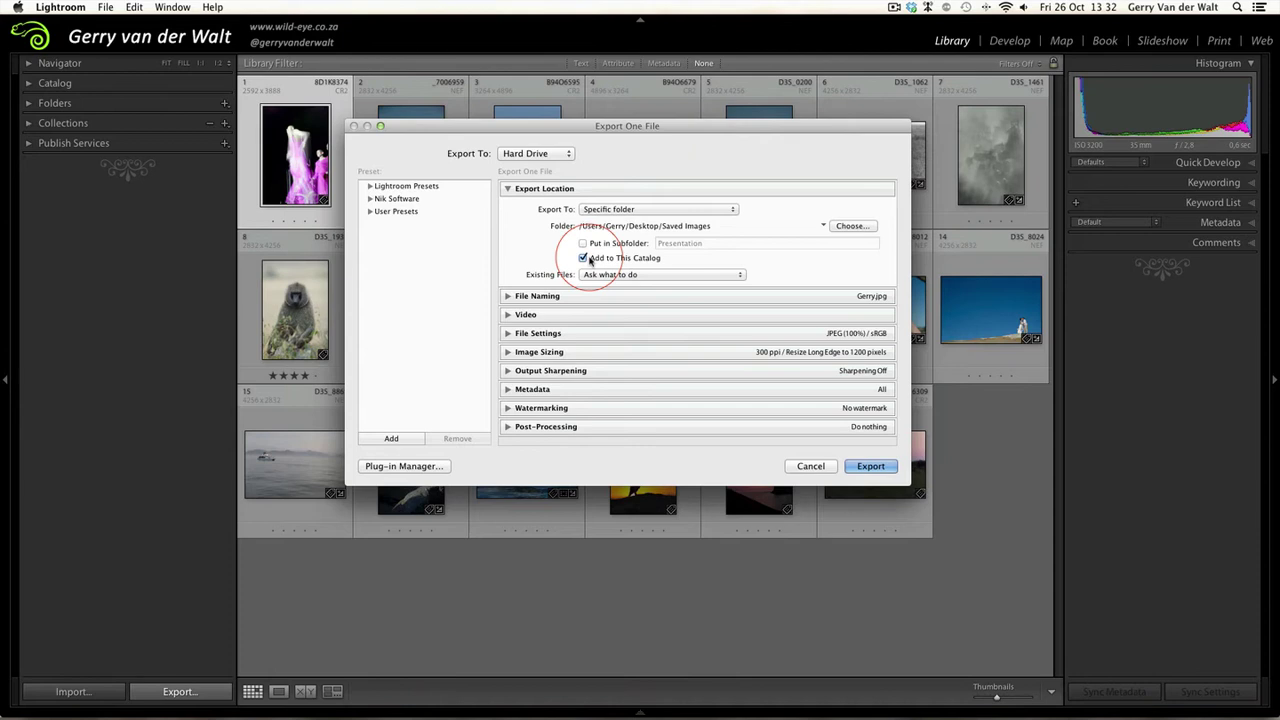
left_click(584, 259)
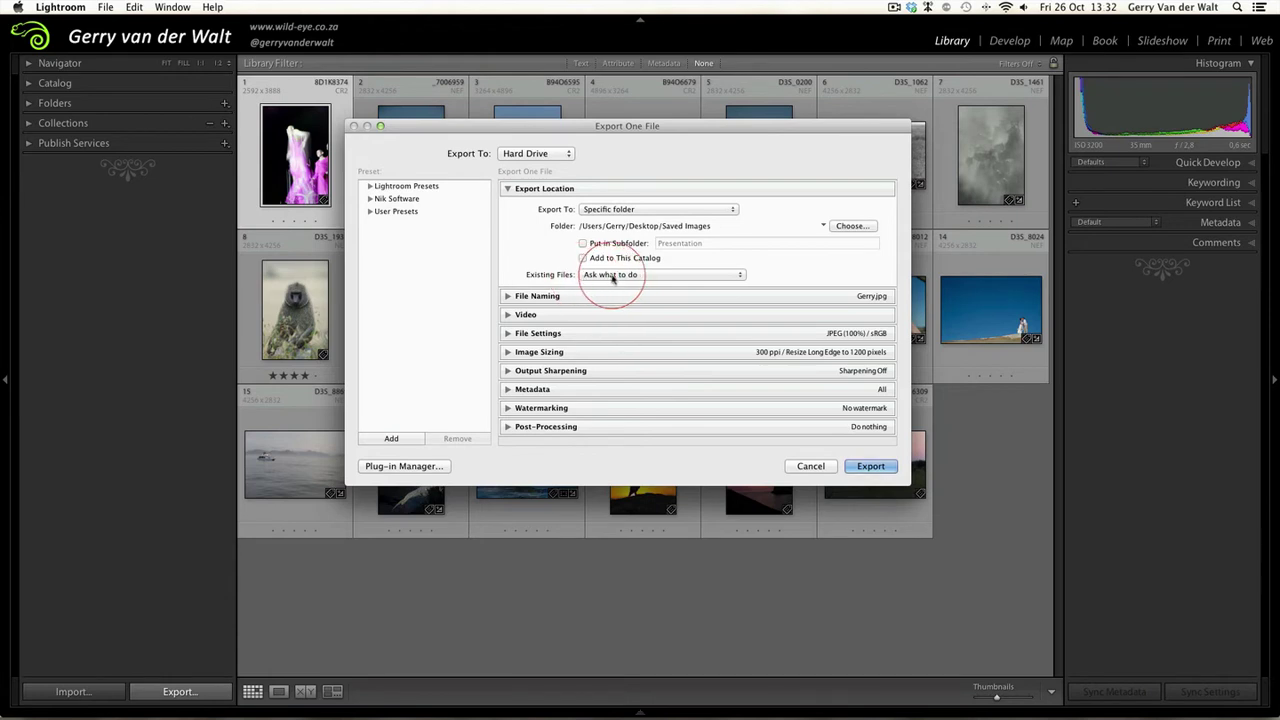
left_click(740, 275)
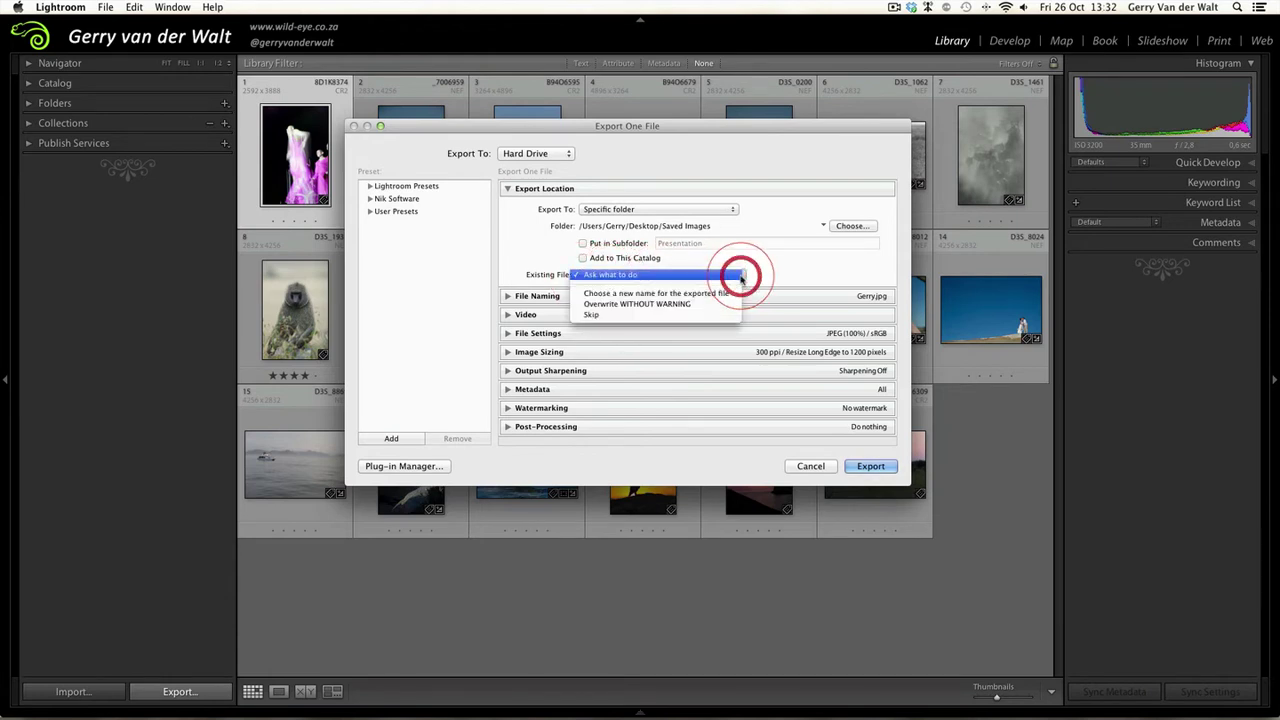
left_click(656, 276)
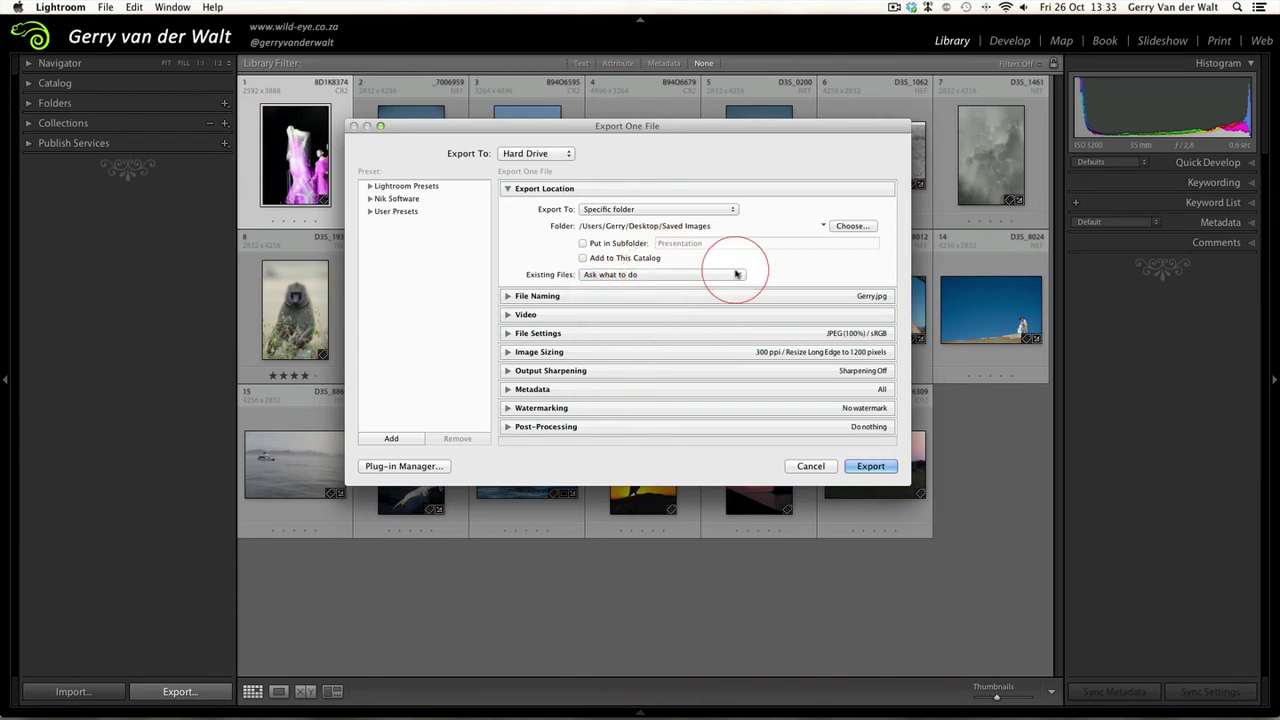
Rename exported files with Custom Name 'CleverName', keeping file extensions lowercase.
left_click(508, 297)
left_click(513, 325)
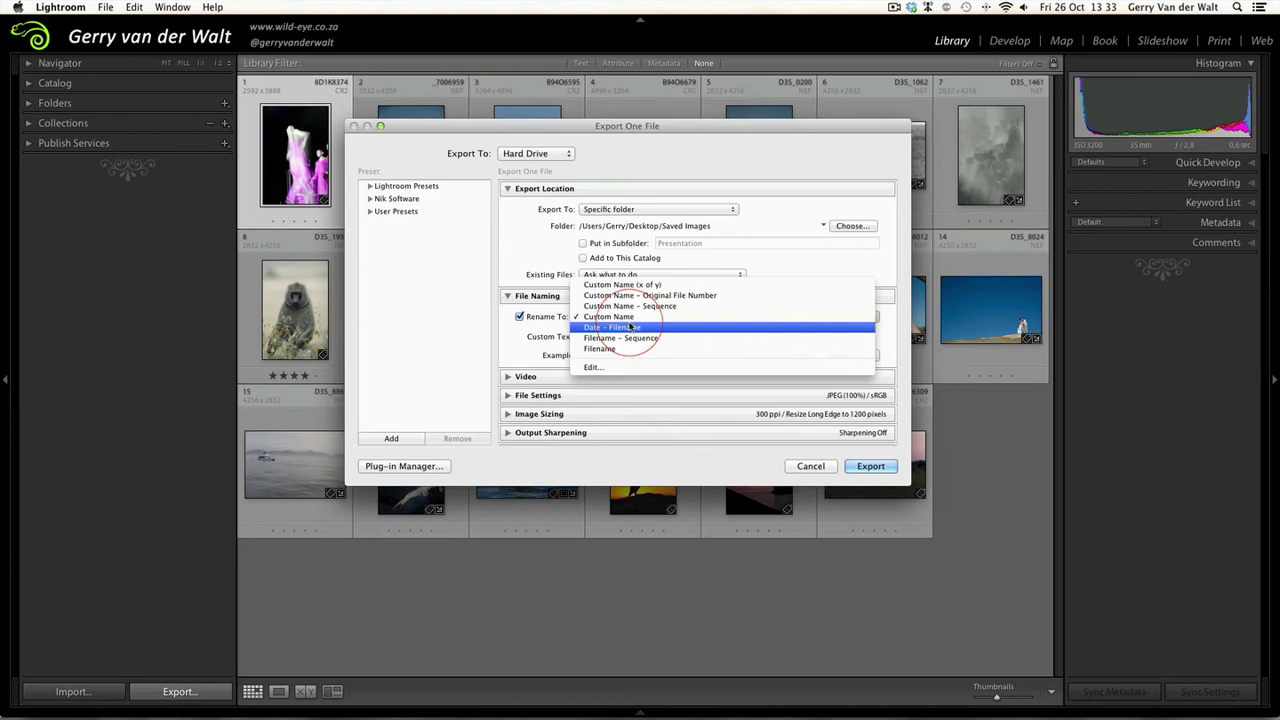
left_click(610, 316)
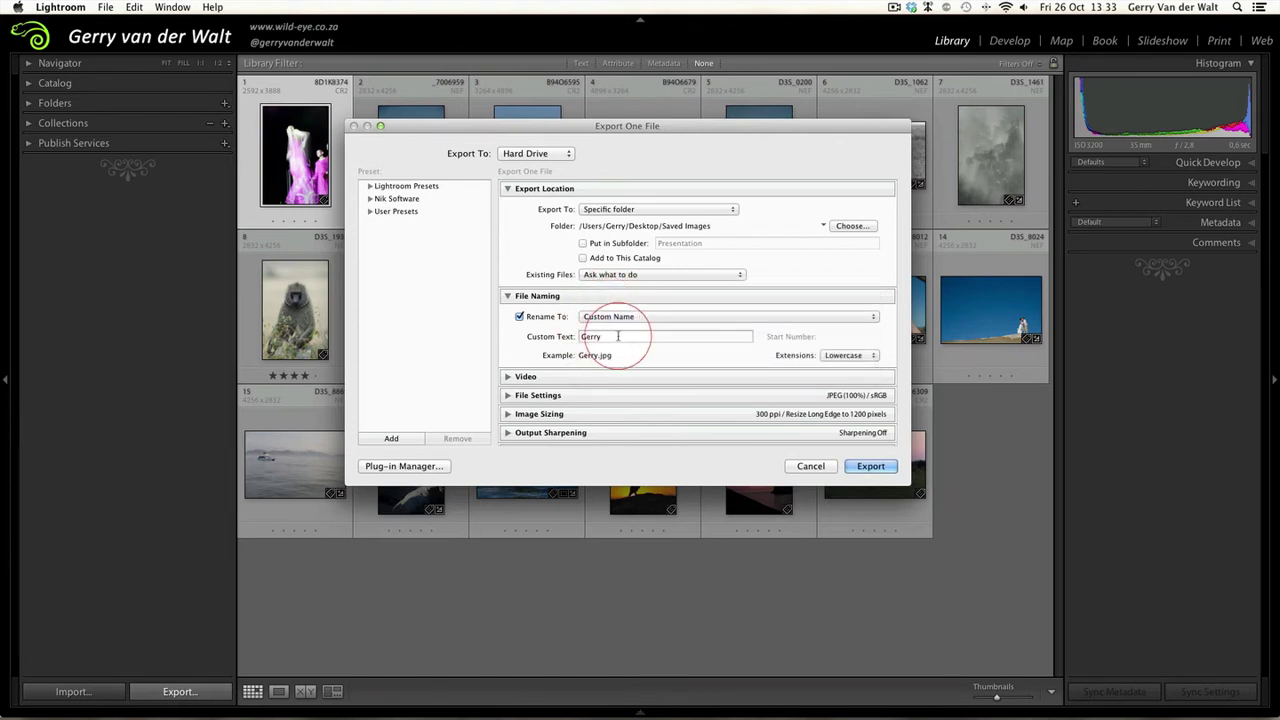
left_click(557, 339)
key("BackSpace")
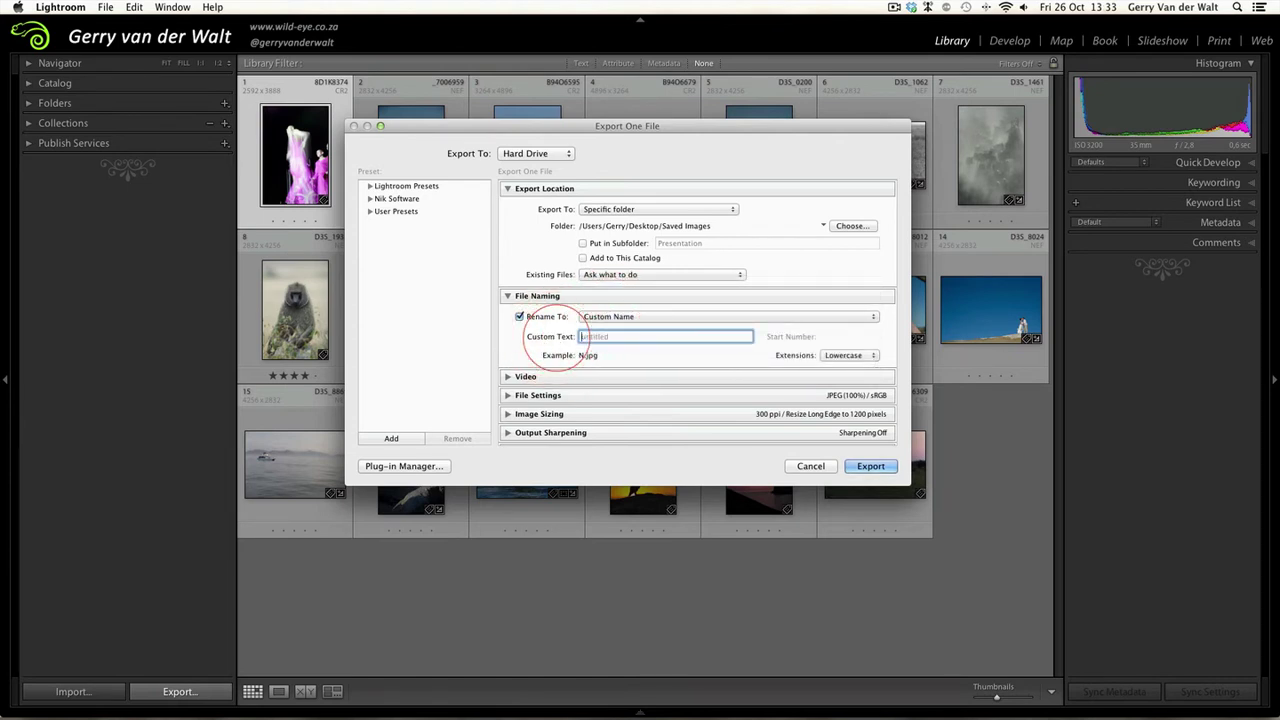
type("CleverName")
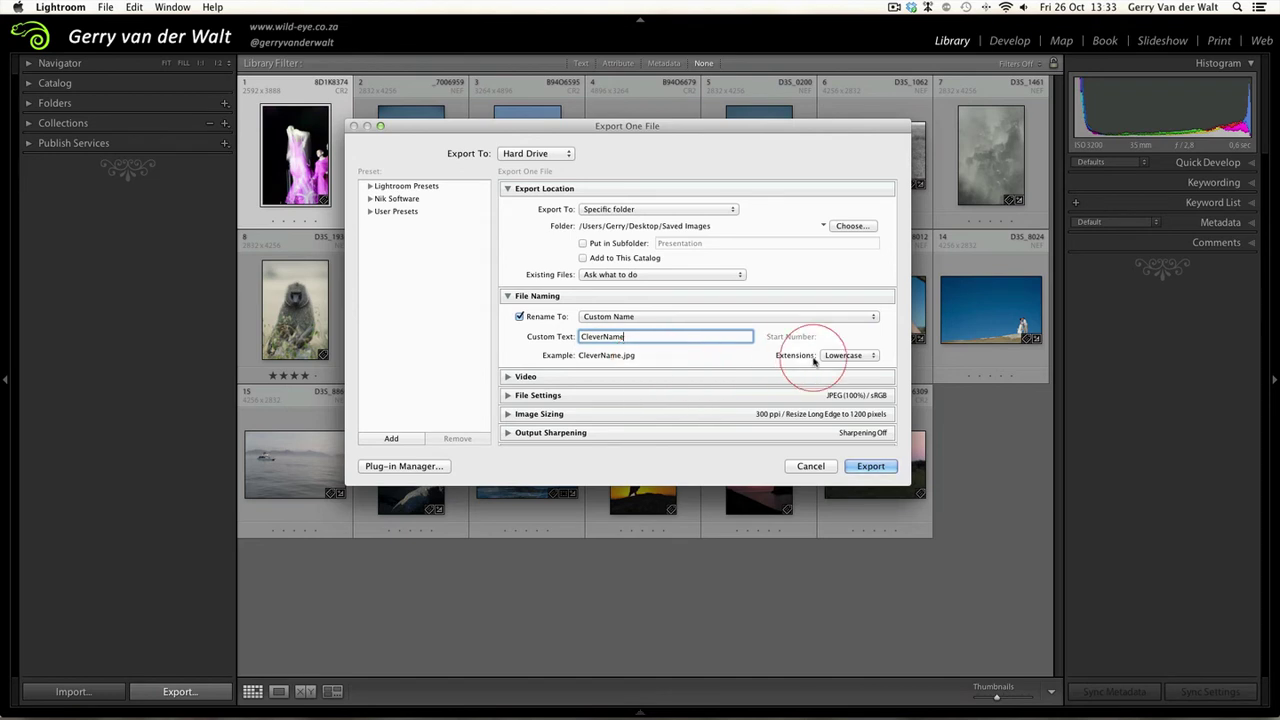
left_click(875, 356)
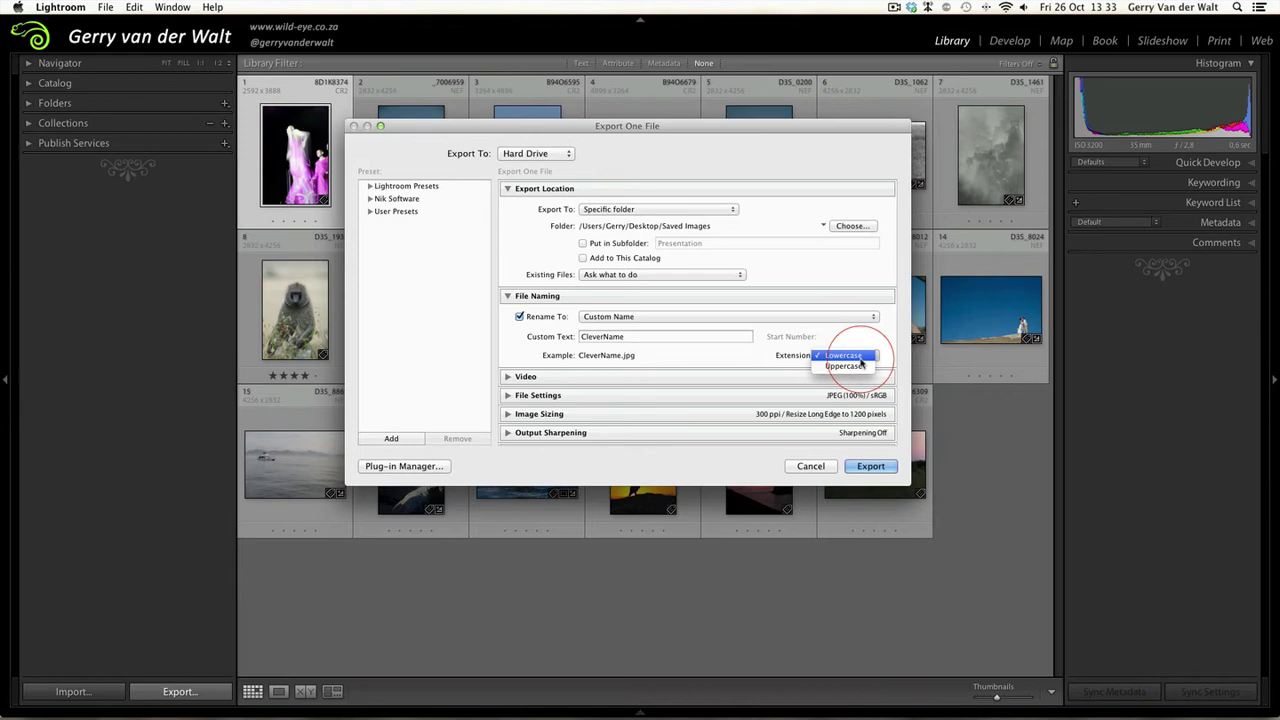
left_click(860, 358)
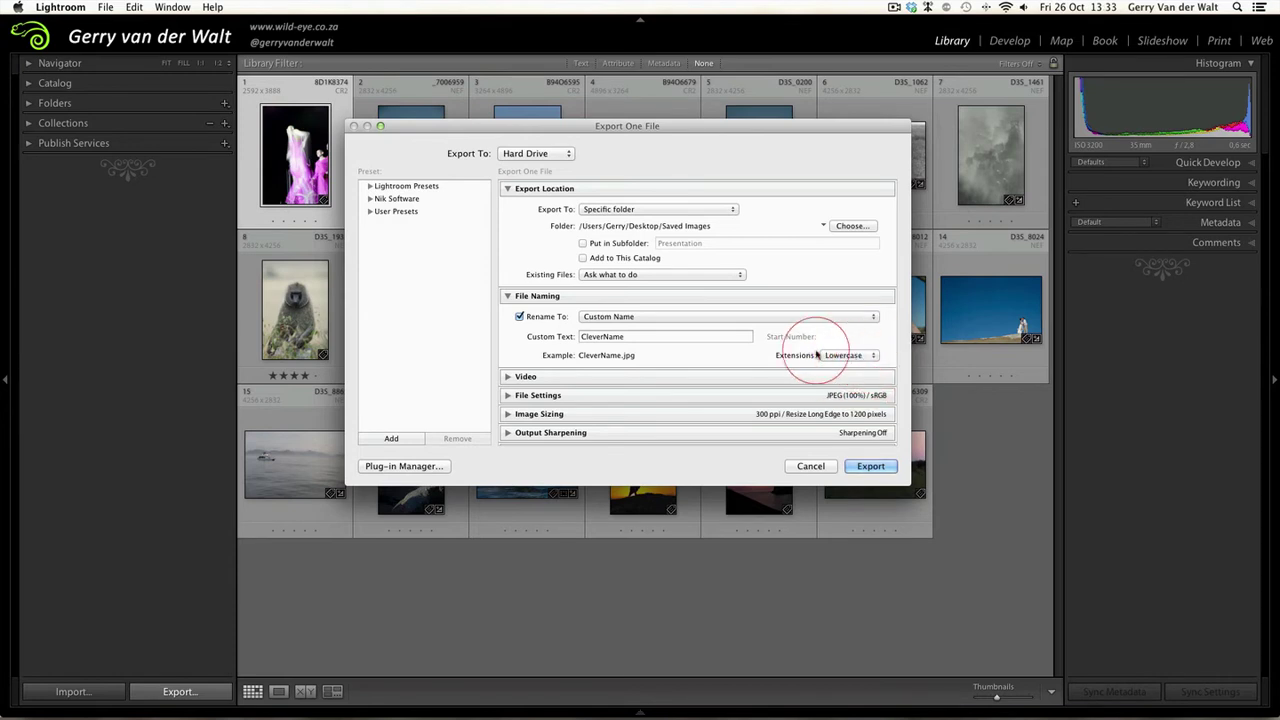
Glance at the Video section, then expand File Settings and keep JPEG as the format.
left_click(506, 377)
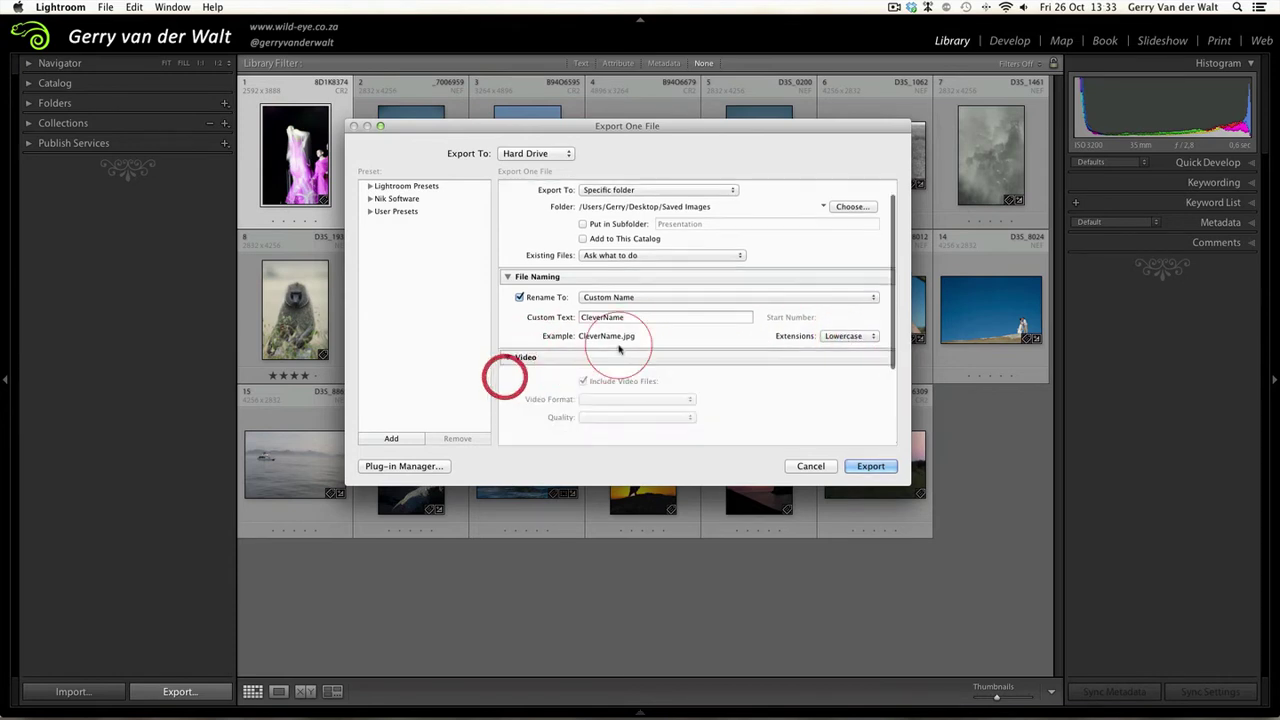
scroll(855, 360, "down", 2)
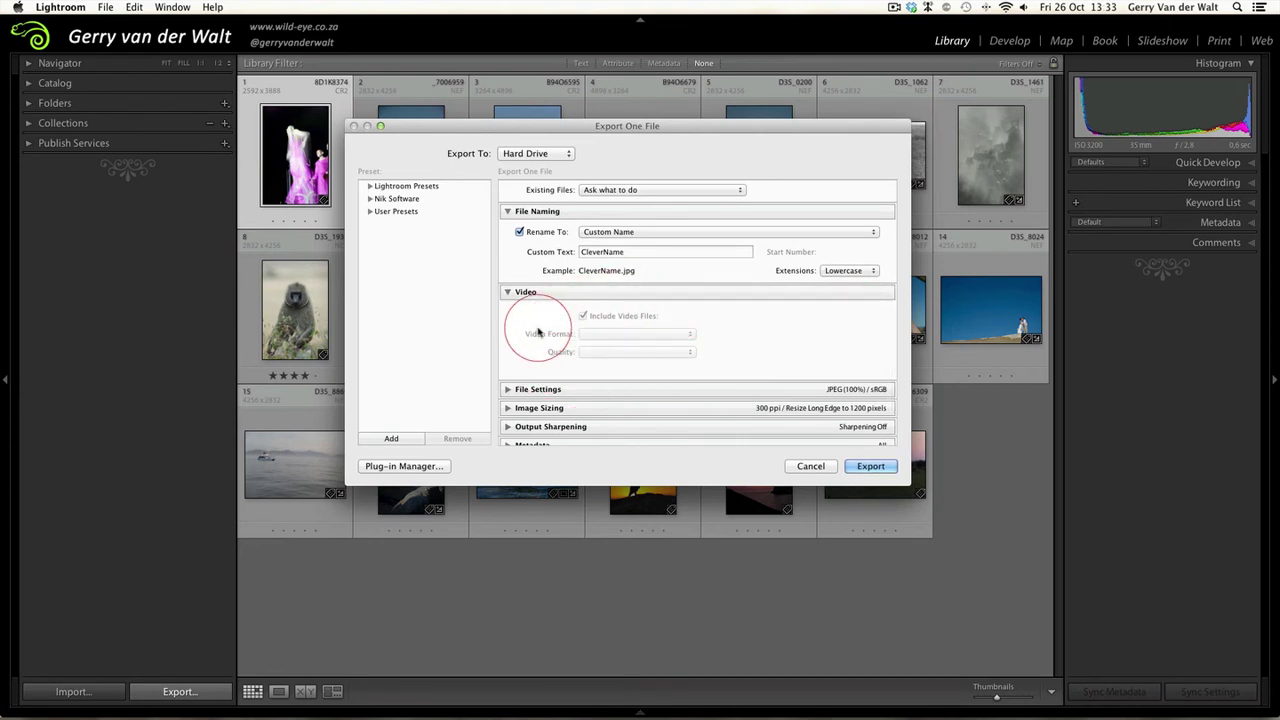
left_click(506, 293)
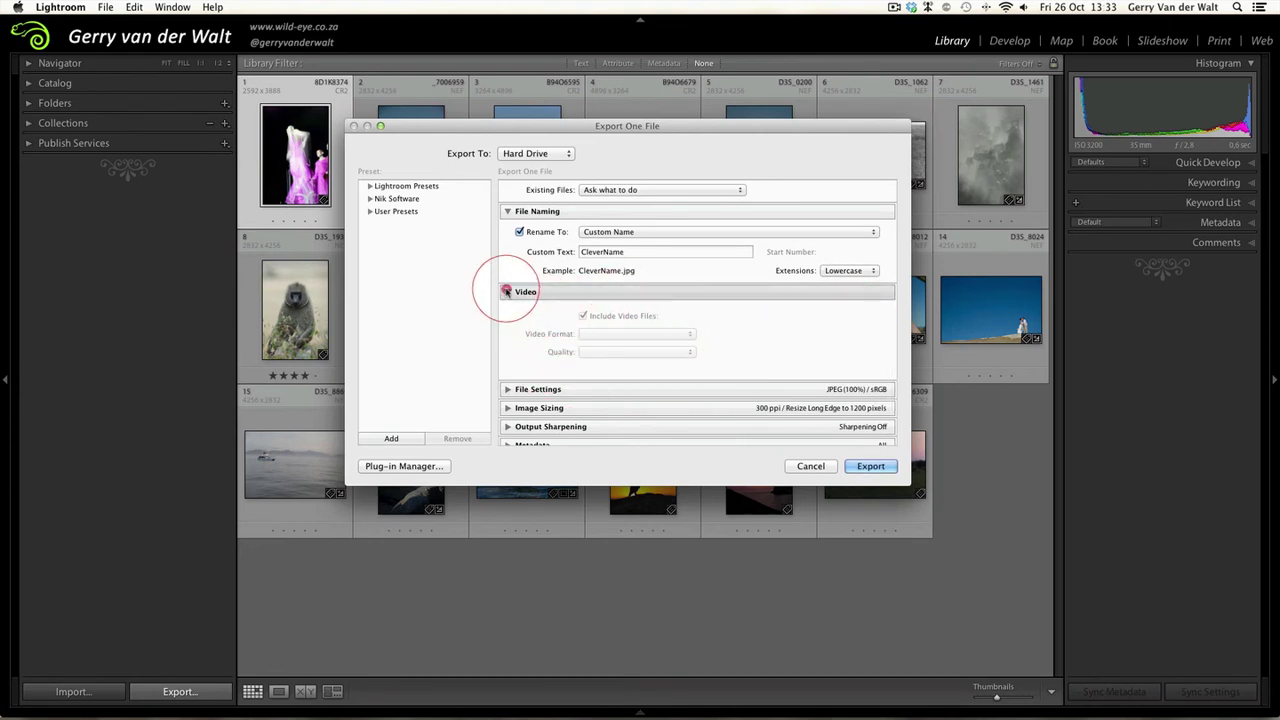
left_click(507, 343)
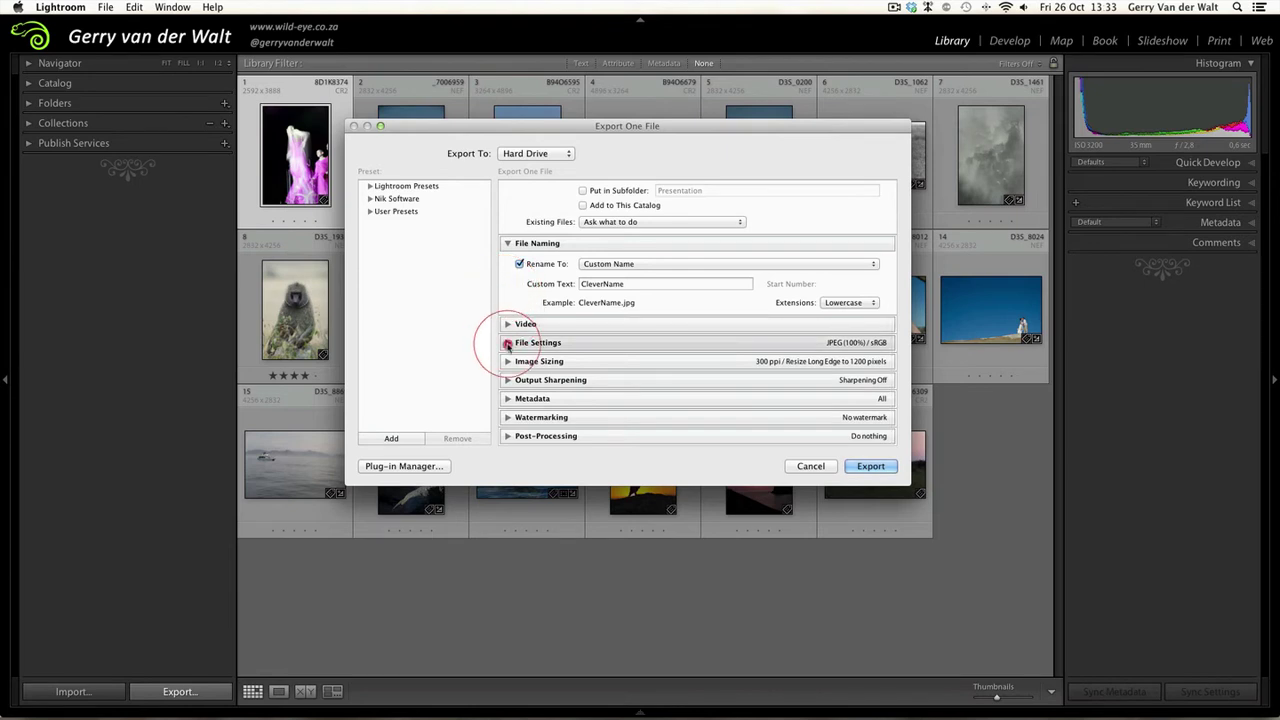
scroll(725, 380, "down", 1)
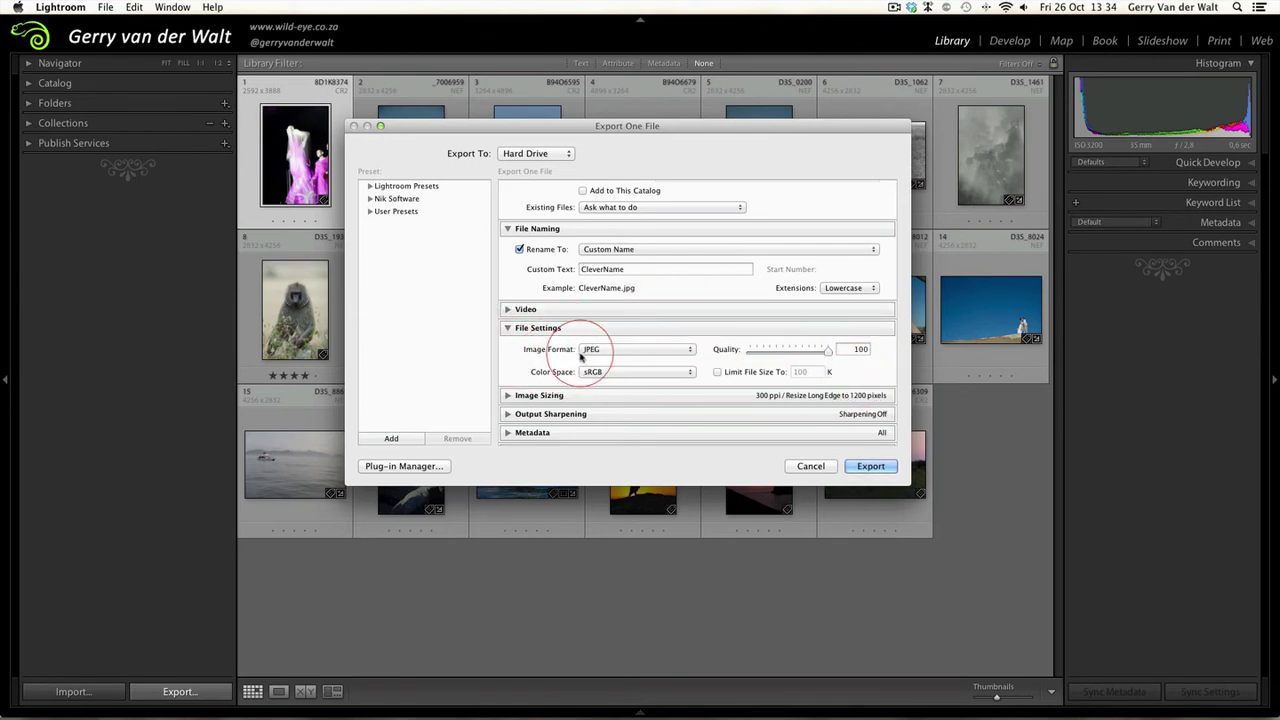
left_click(686, 352)
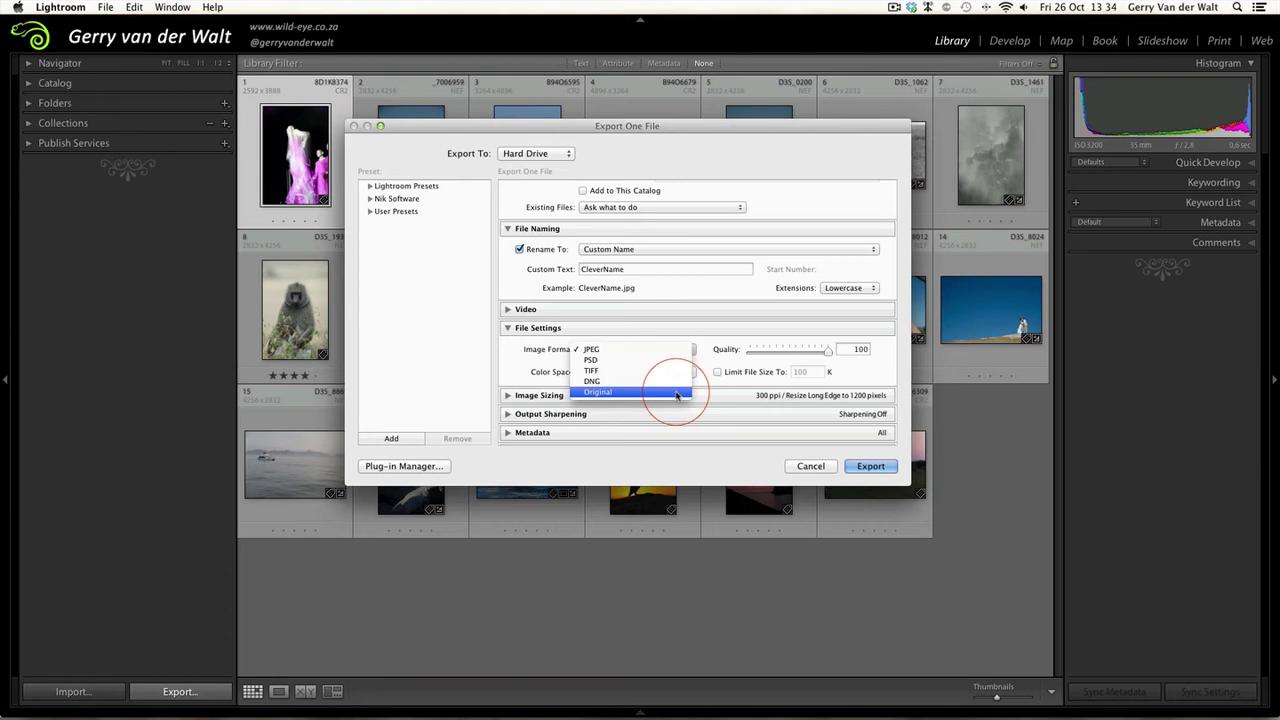
left_click(618, 349)
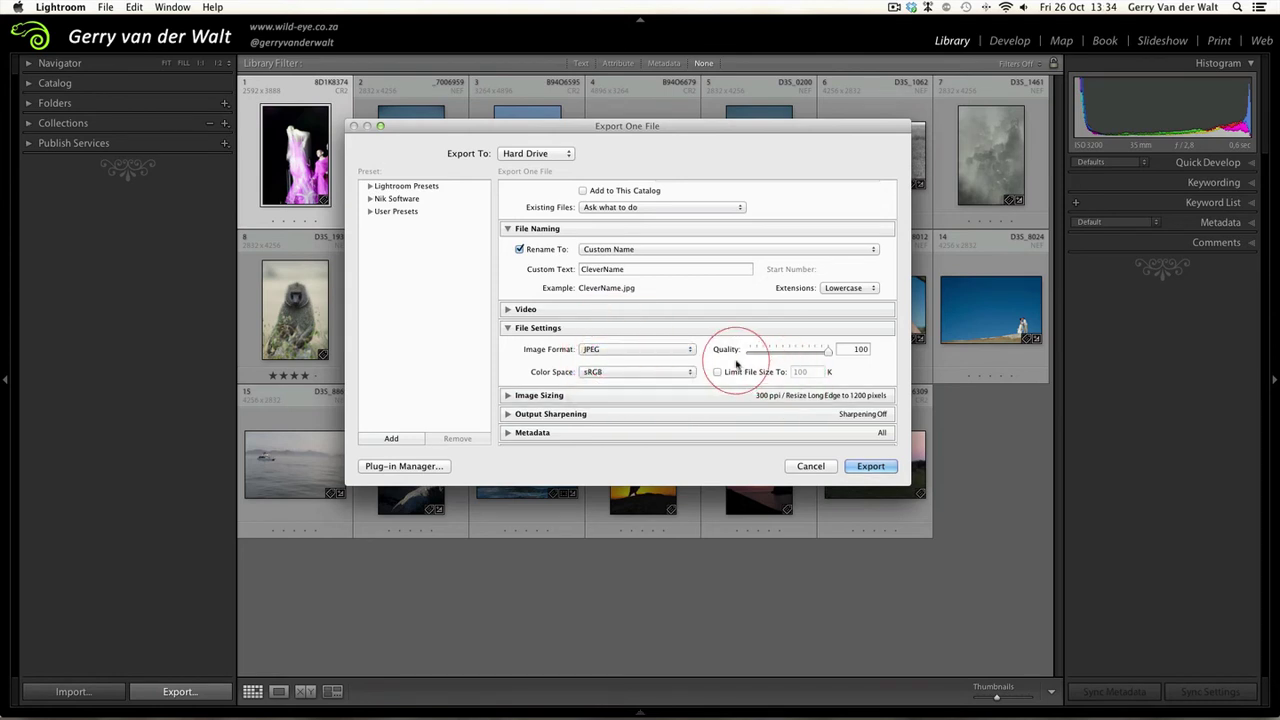
Try the Quality slider and a 100 K size limit, then remove the limit and keep sRGB.
mouse_move(830, 354)
left_mouse_down()
mouse_move(791, 355)
mouse_move(838, 360)
left_mouse_up()
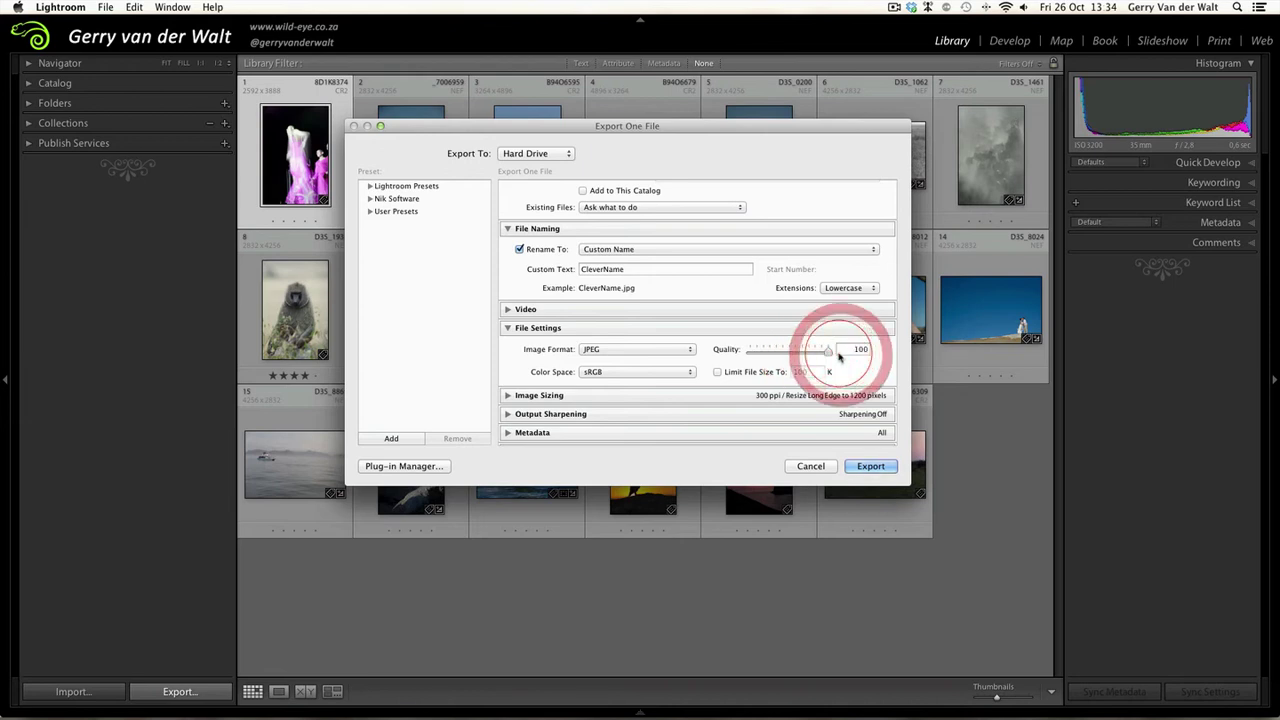
left_click(718, 373)
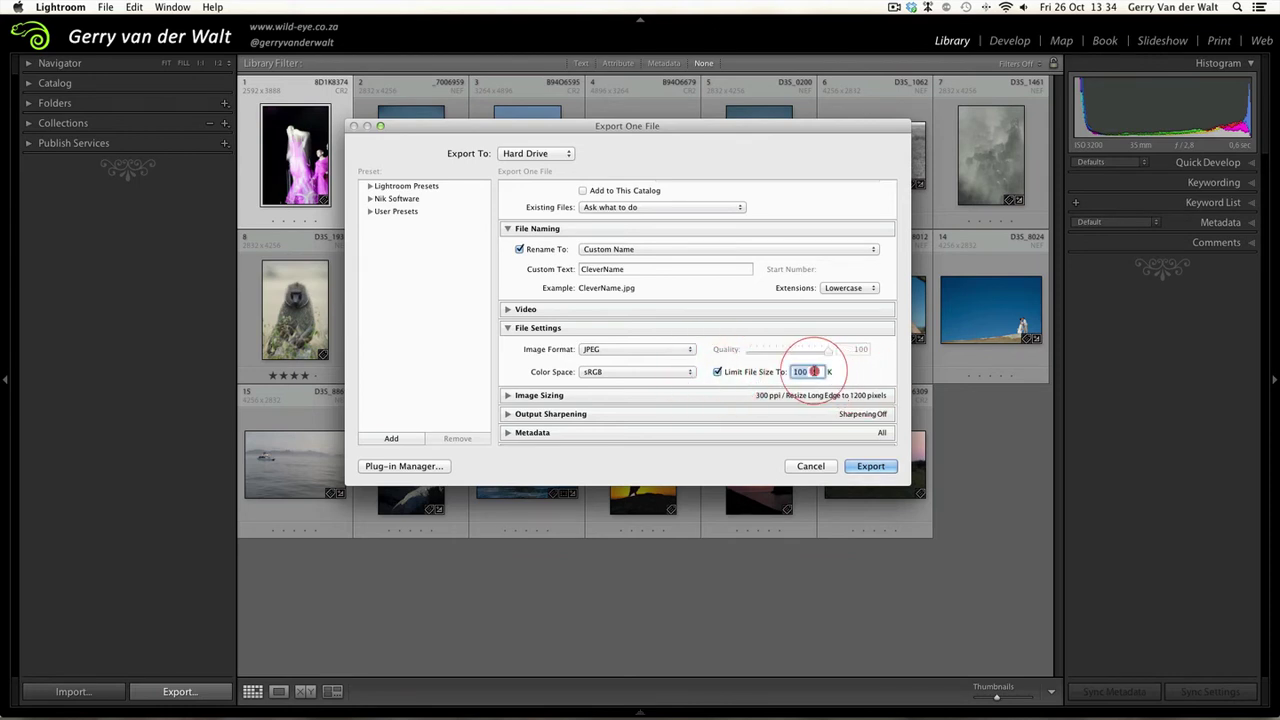
left_click(791, 371)
left_click(843, 376)
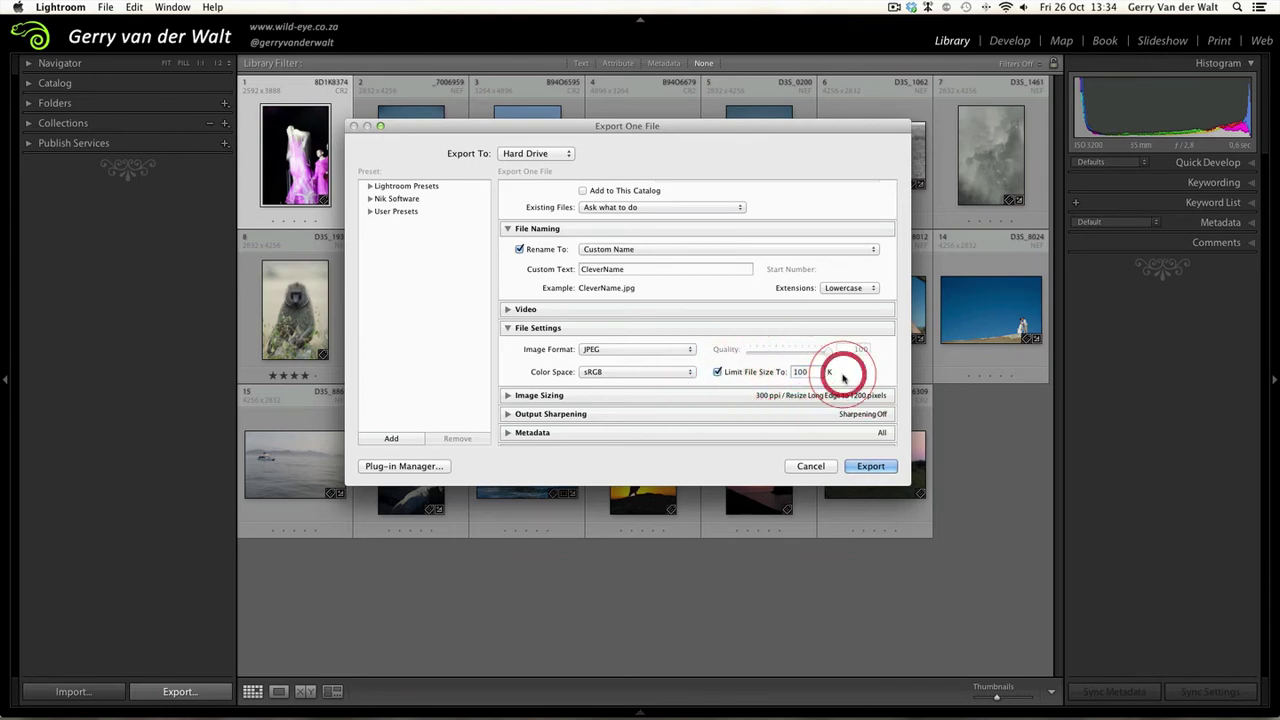
left_click(718, 373)
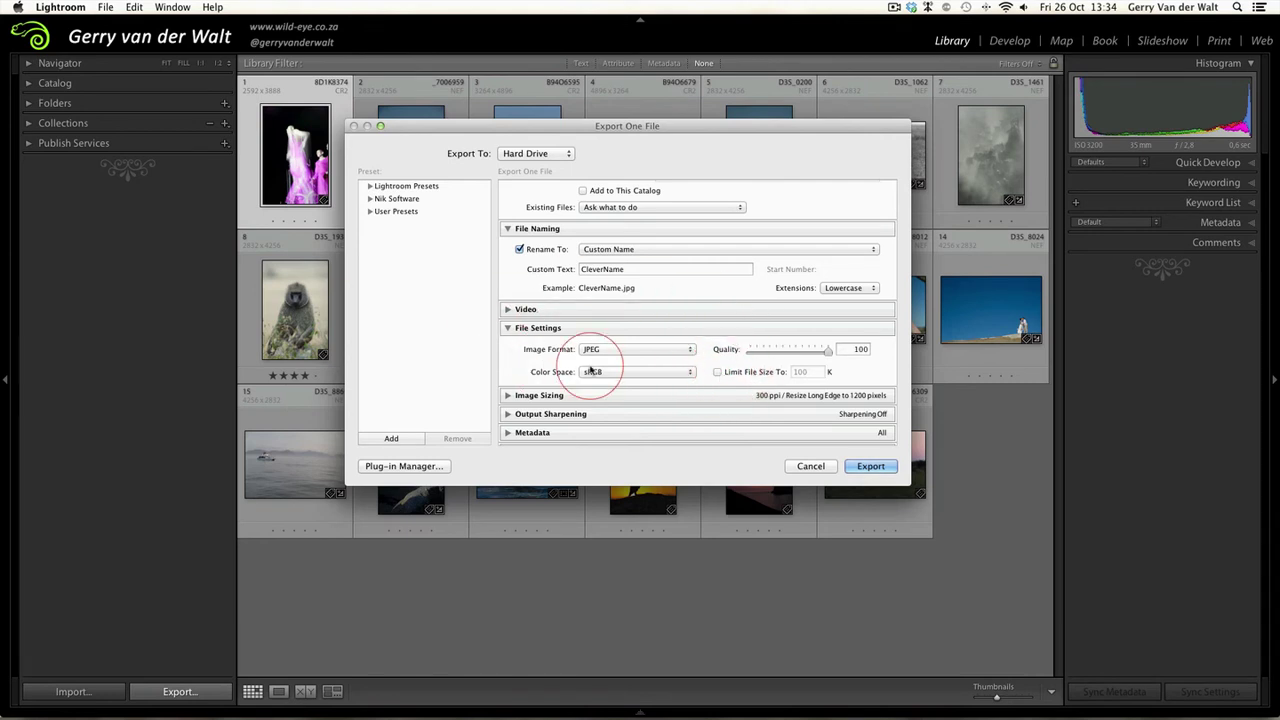
left_click(693, 373)
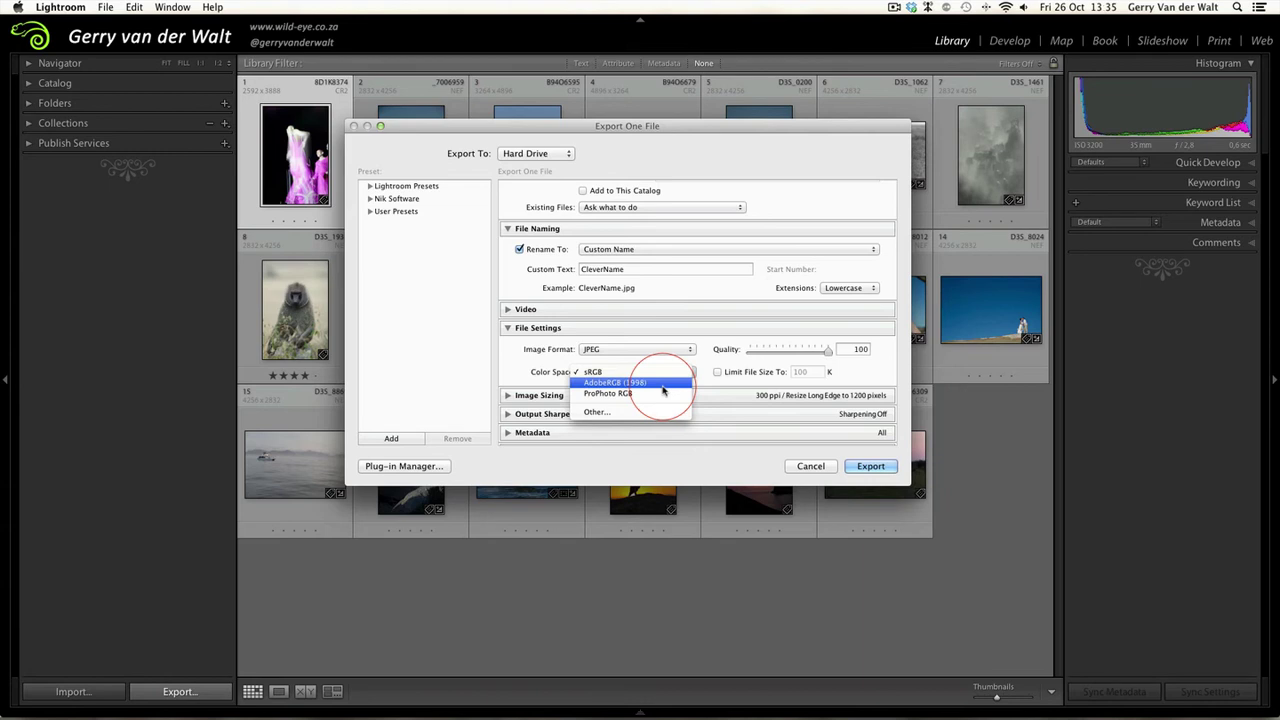
left_click(593, 371)
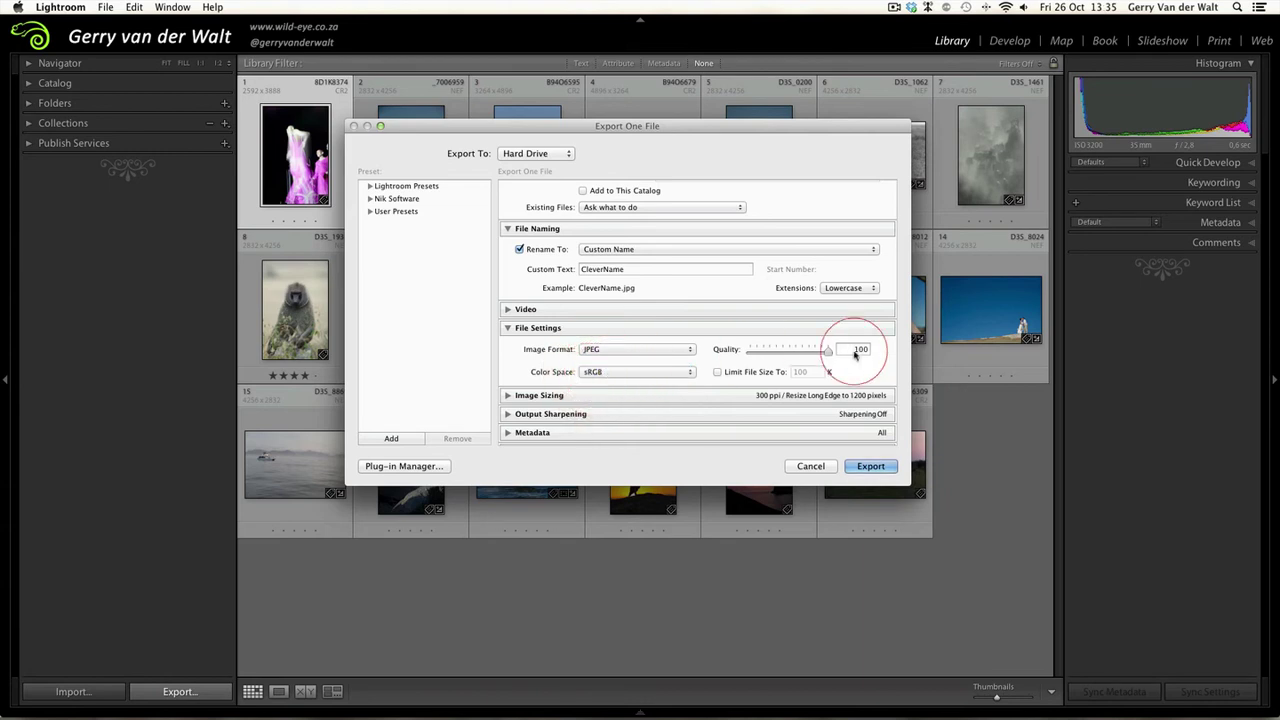
scroll(858, 350, "down", 1)
Resize exports to fit an 800-pixel long edge and change resolution from 300 to 72 ppi.
left_click(510, 382)
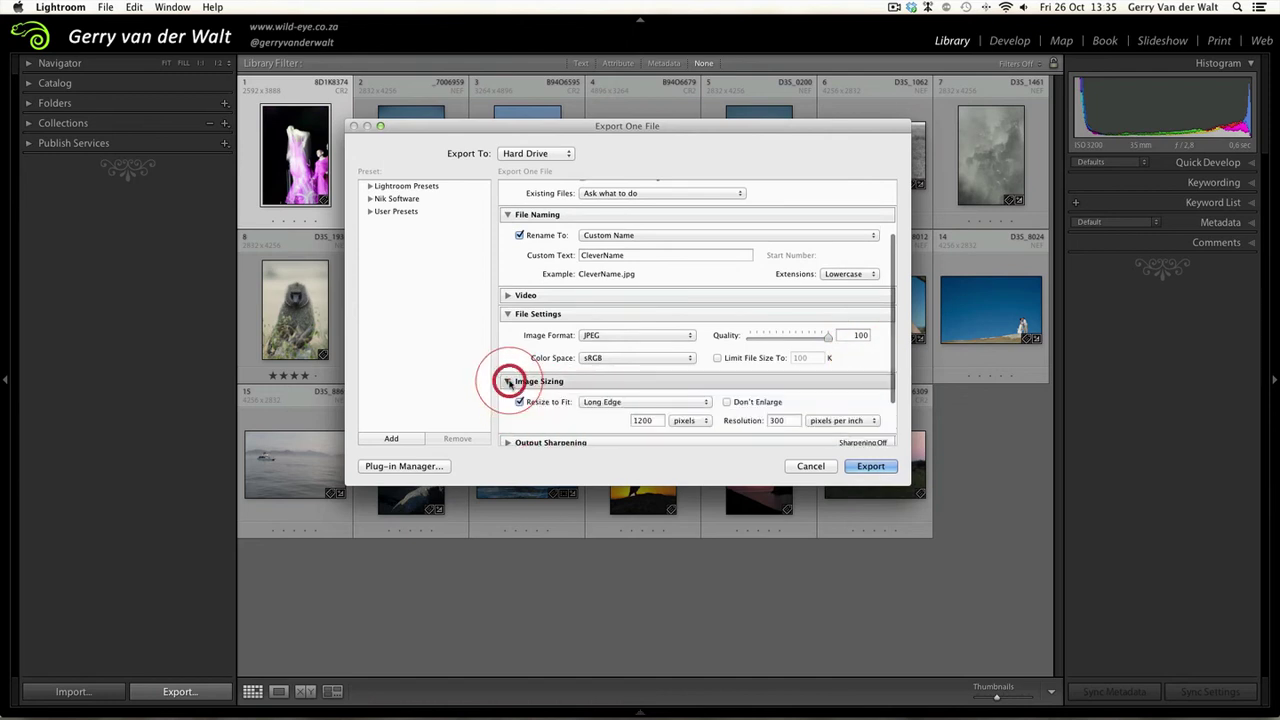
scroll(540, 383, "down", 2)
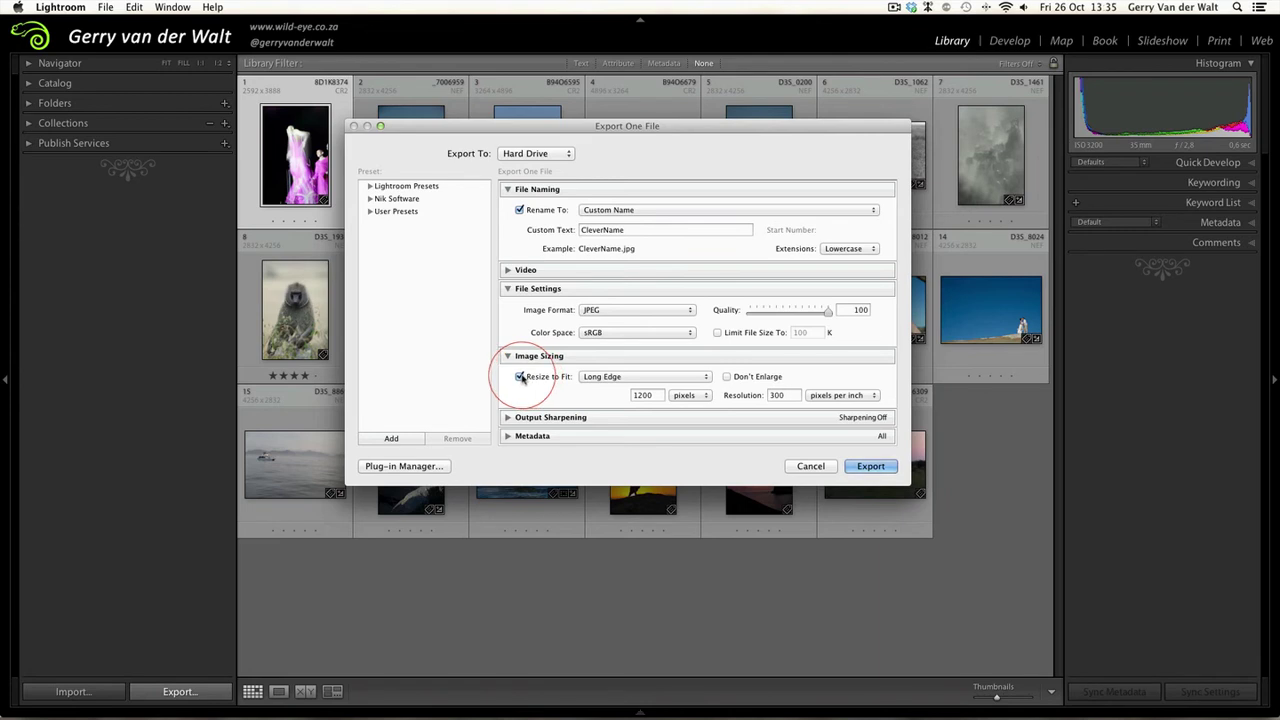
left_click(686, 376)
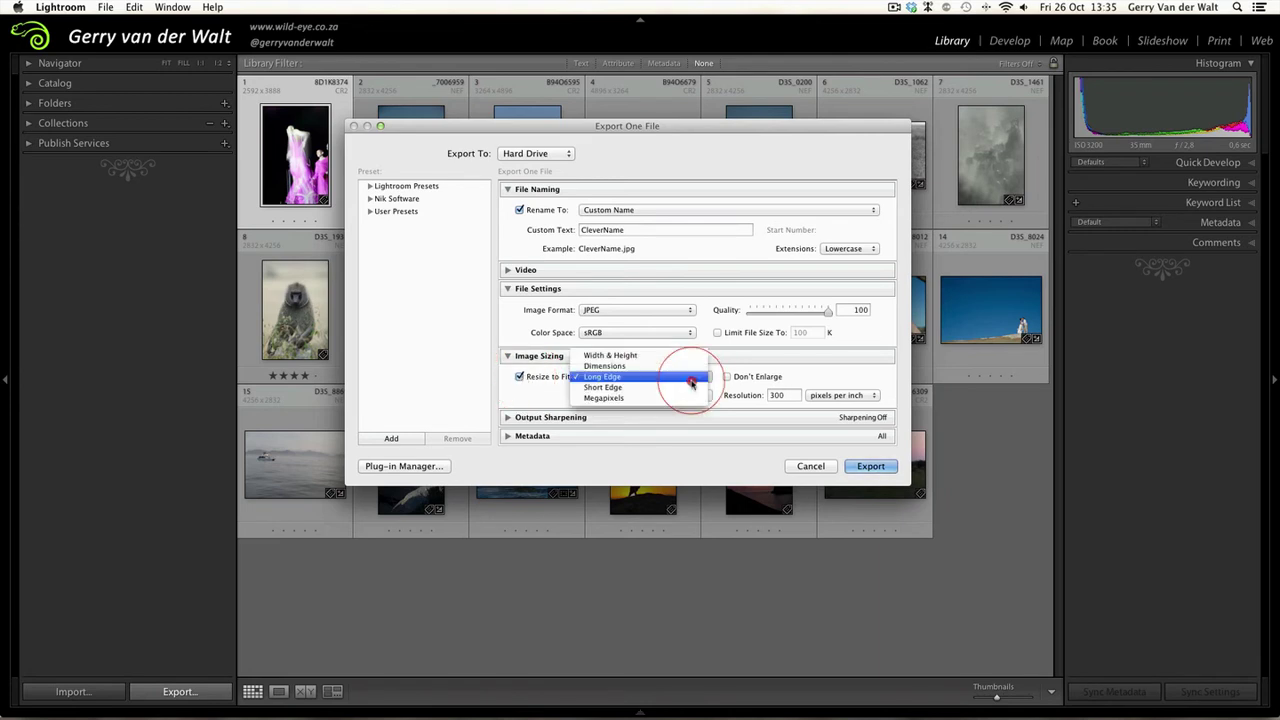
left_click(606, 379)
key("Tab")
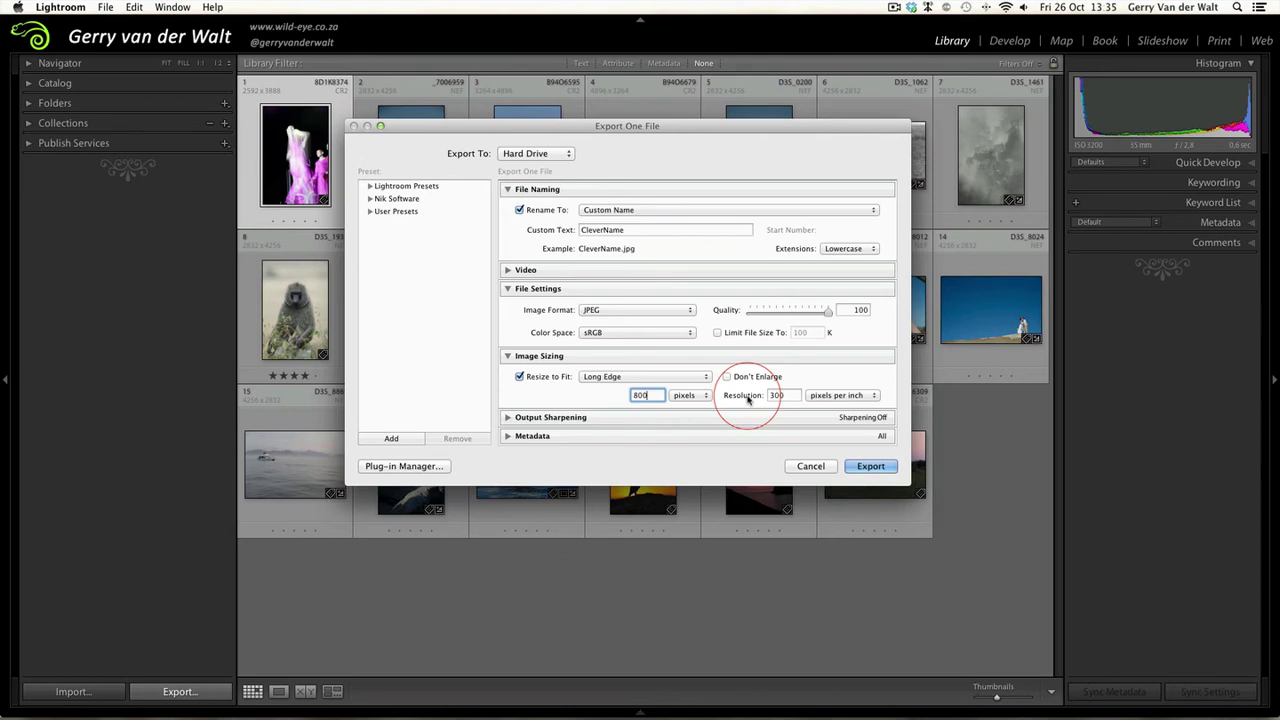
left_click(688, 395)
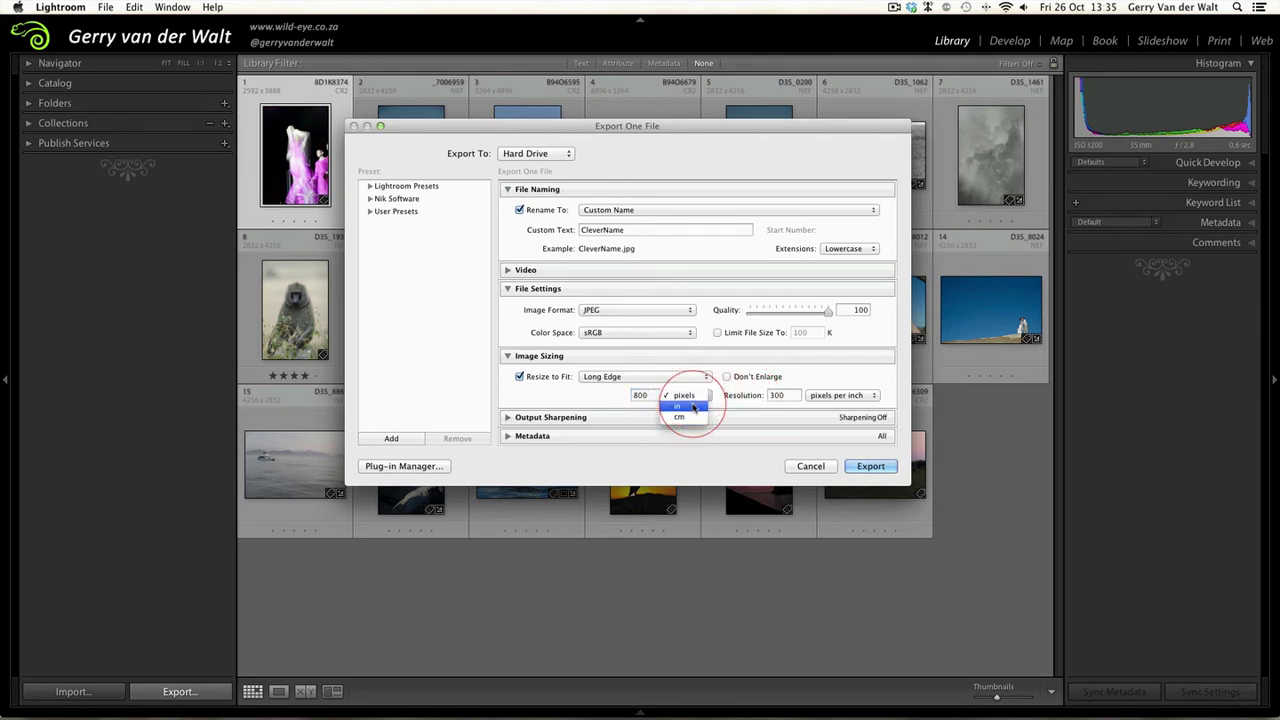
left_click(561, 398)
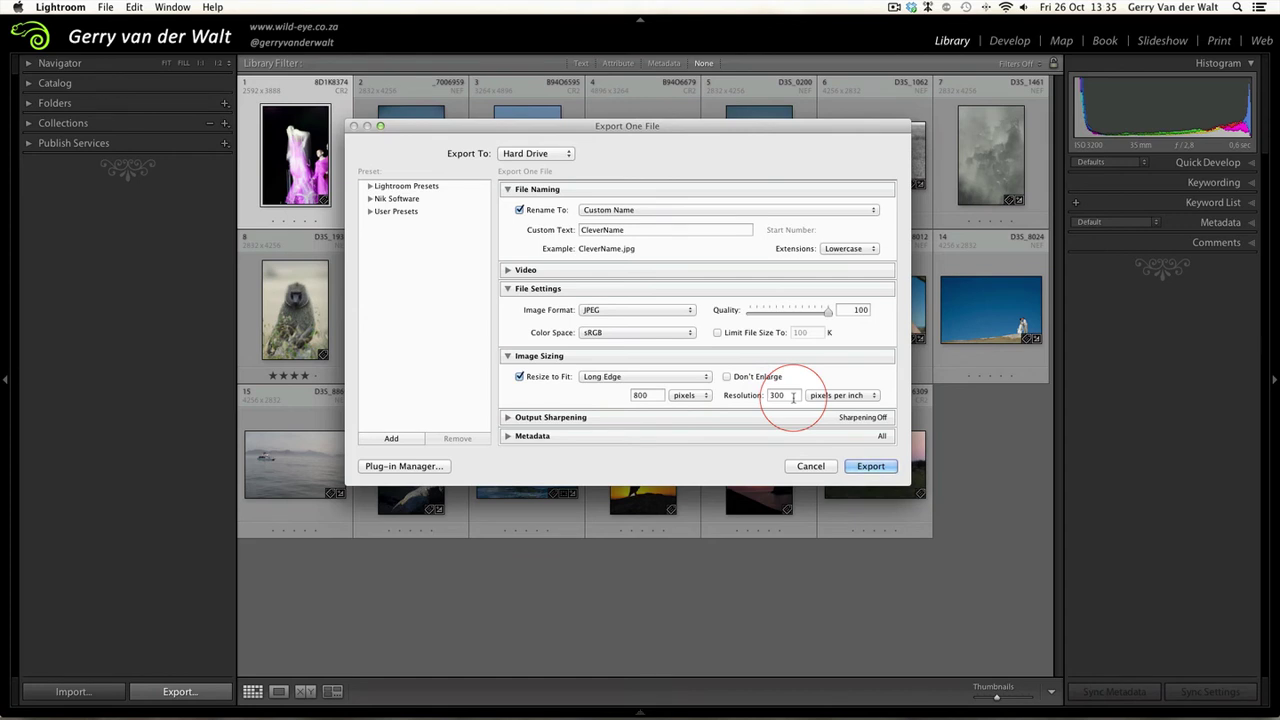
double_click(793, 396)
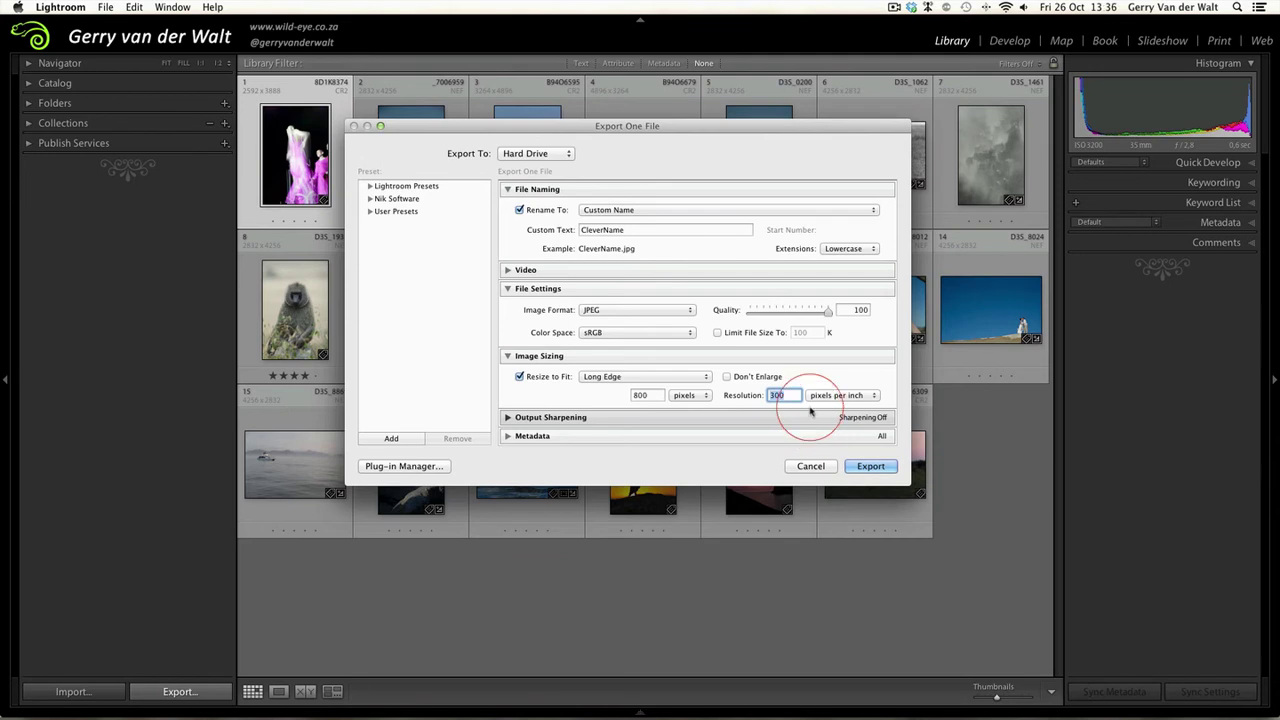
type("72")
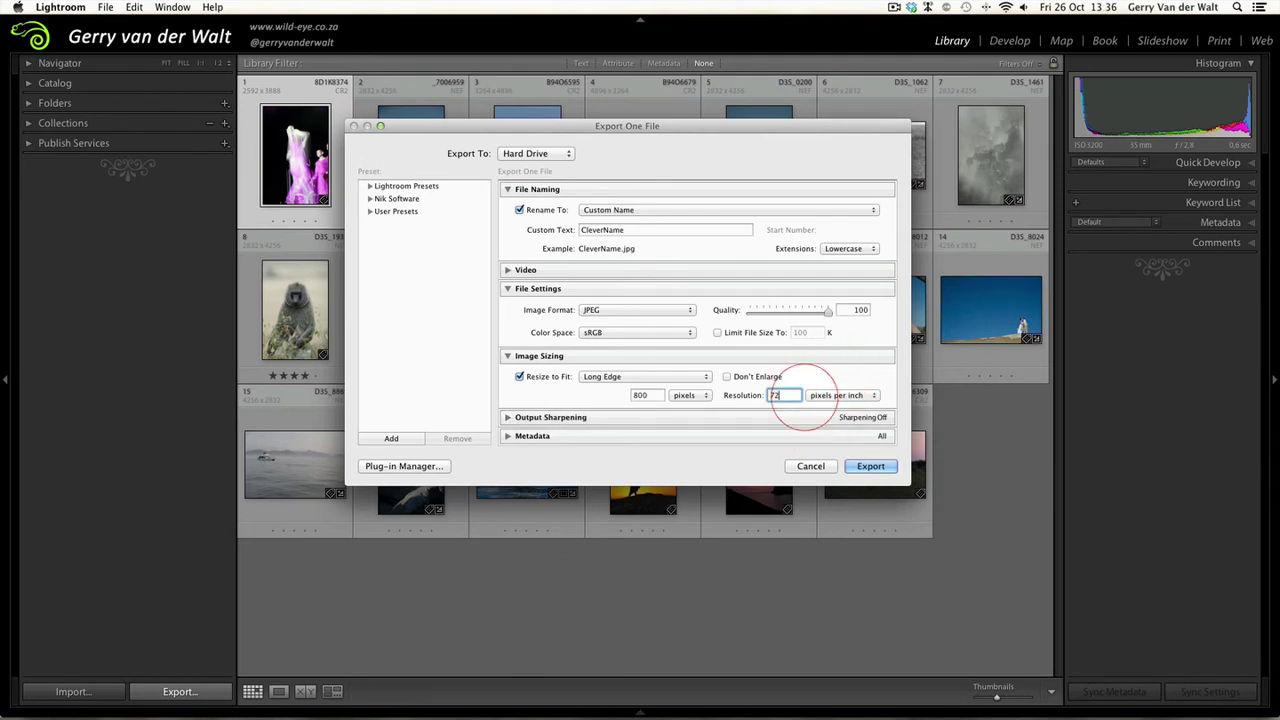
scroll(835, 375, "down", 1)
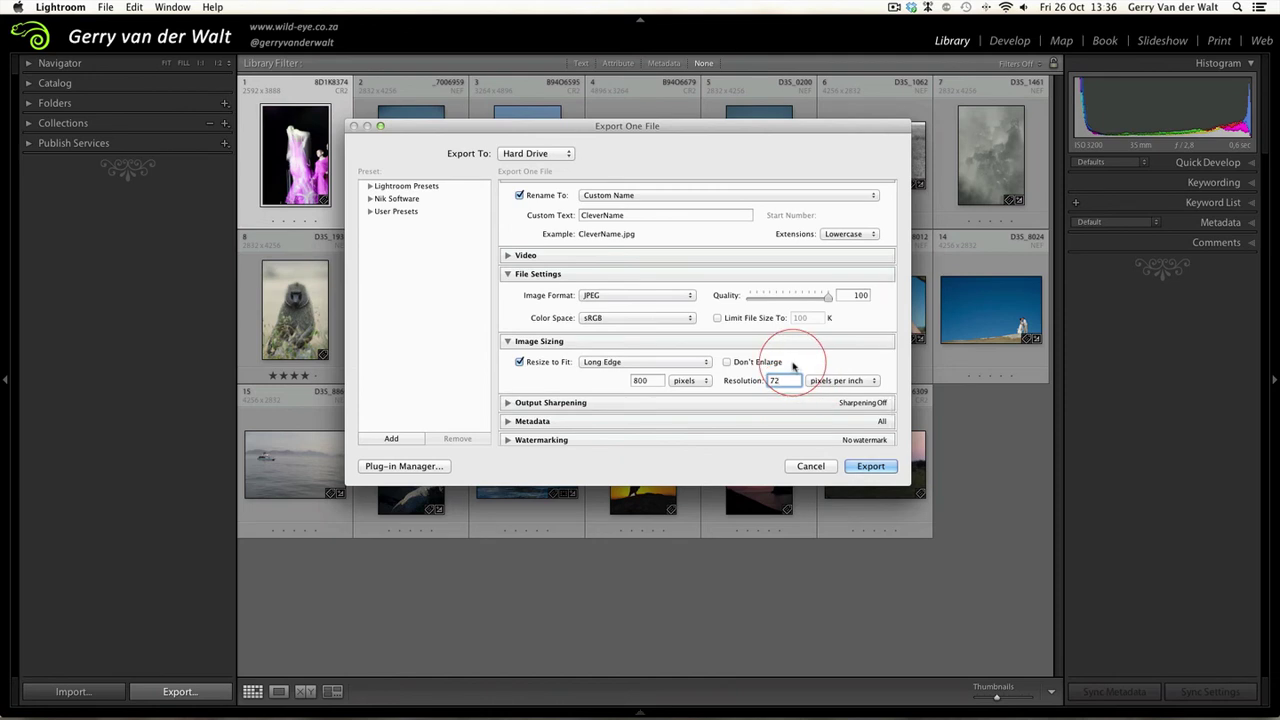
scroll(800, 360, "down", 2)
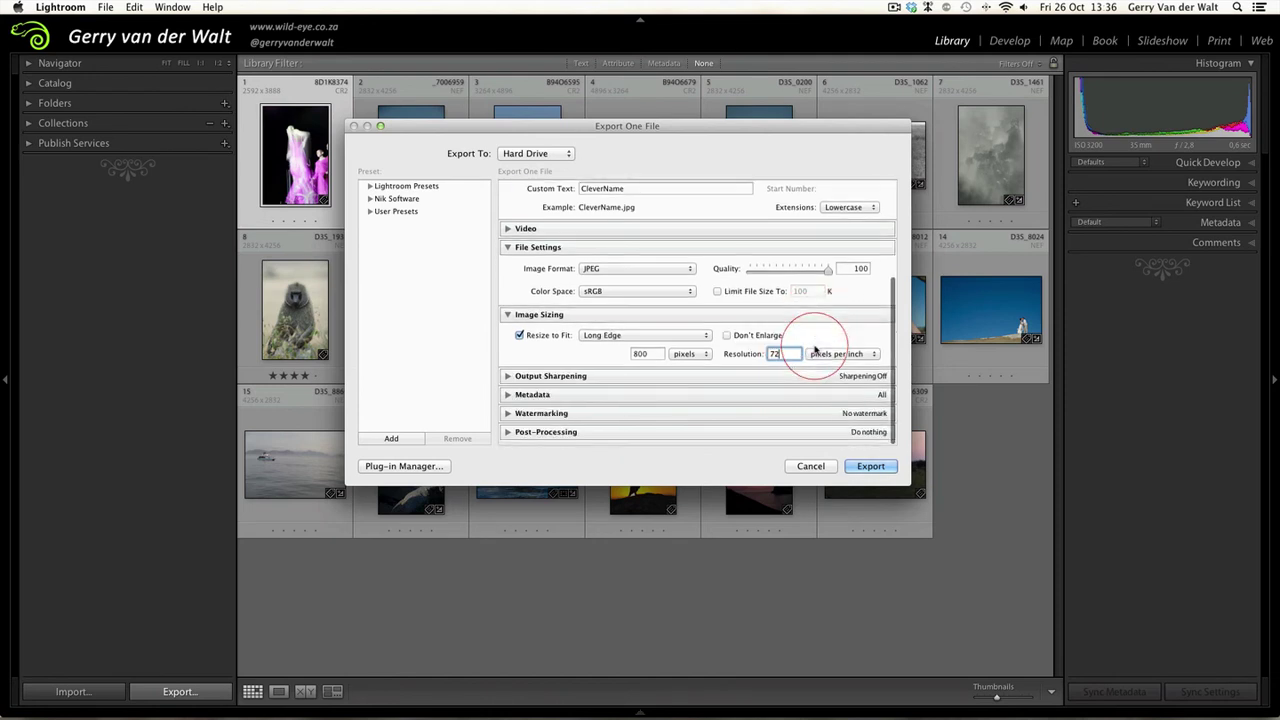
Turn on Output Sharpening for Glossy Paper with the Standard amount.
left_click(505, 379)
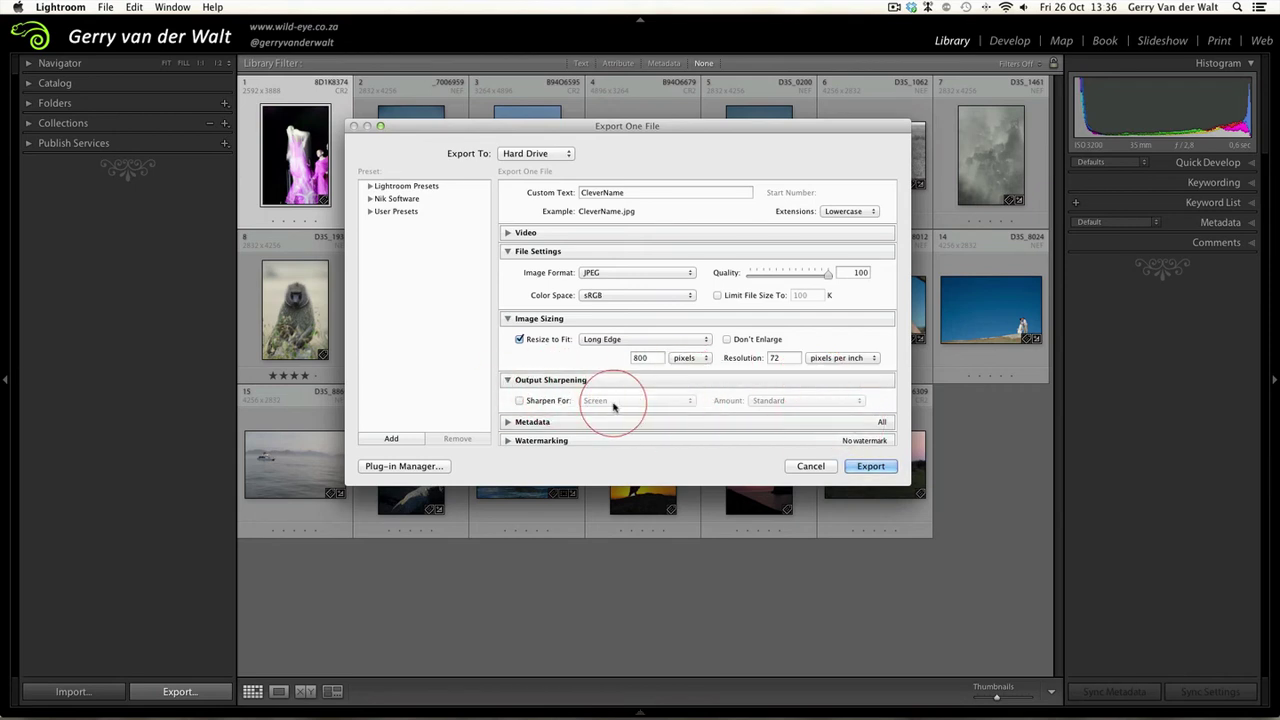
left_click(518, 401)
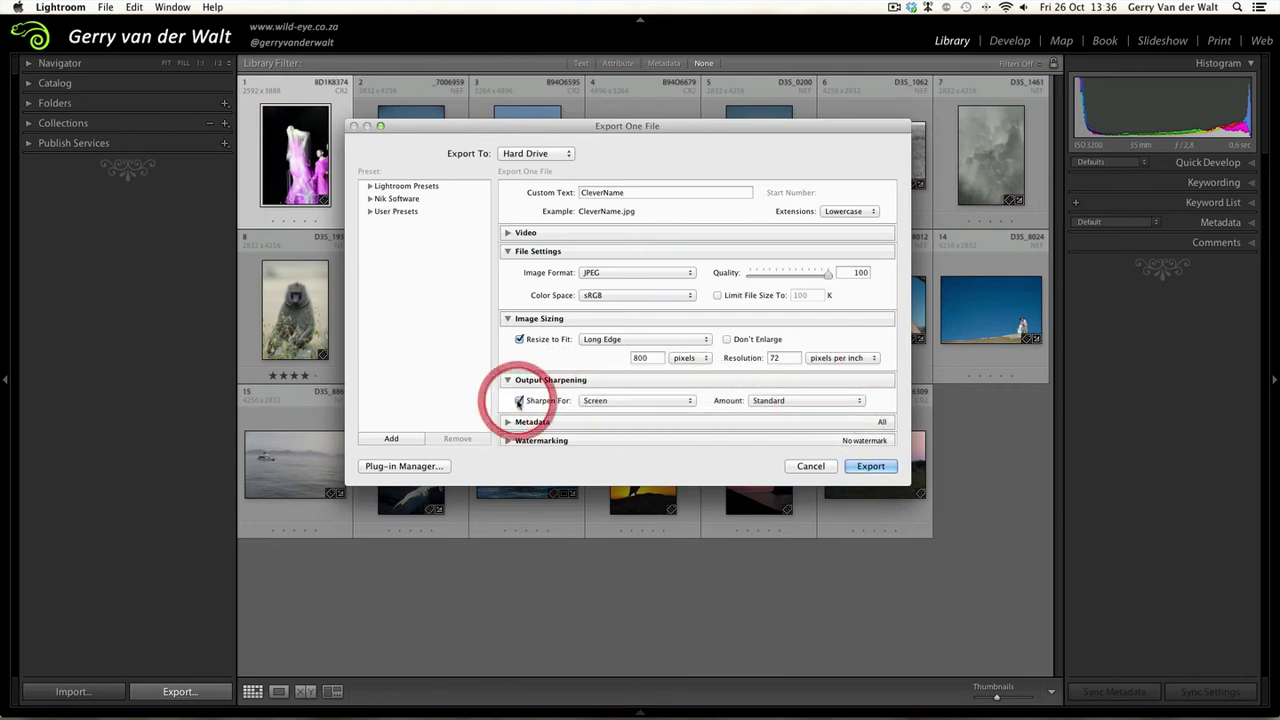
left_click(688, 401)
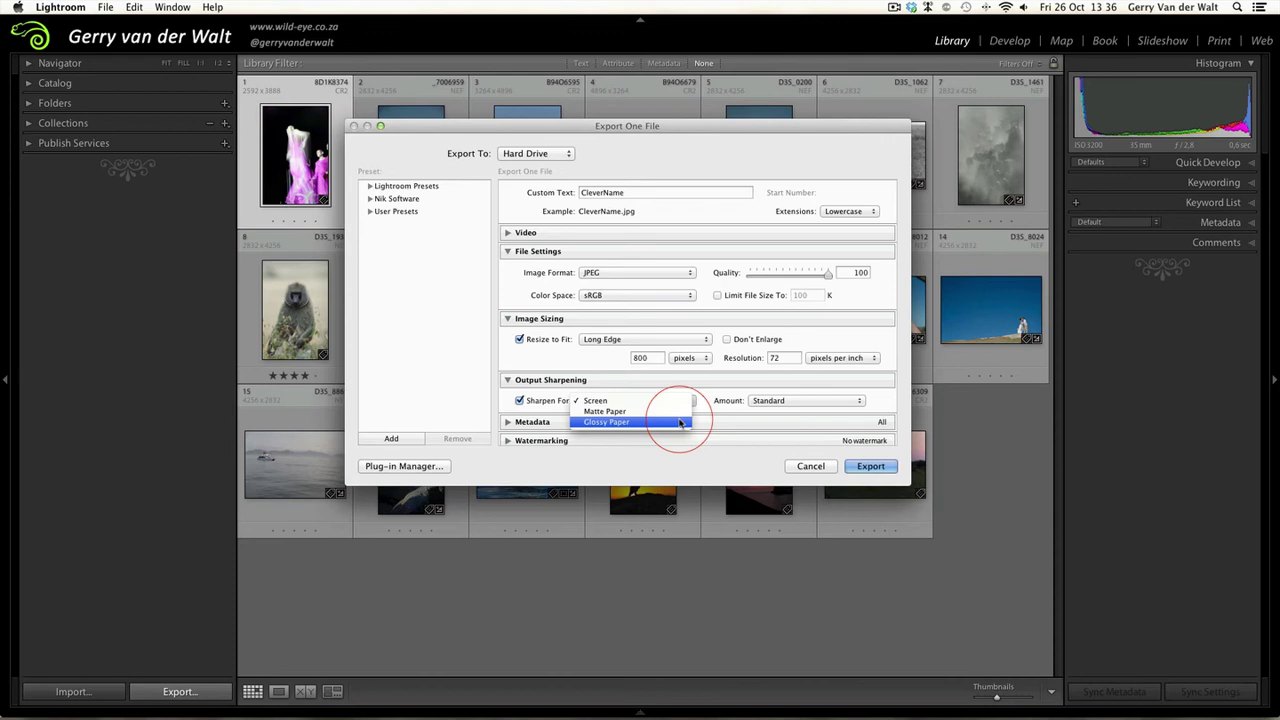
left_click(680, 422)
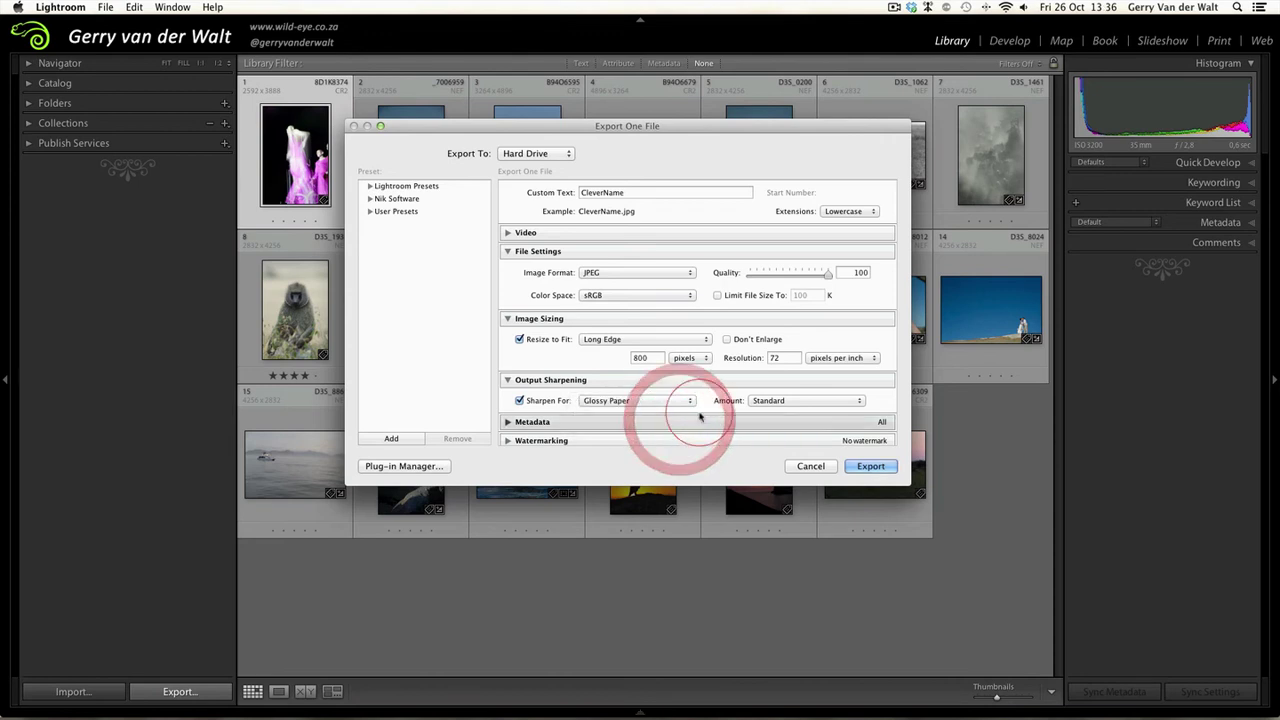
left_click(766, 400)
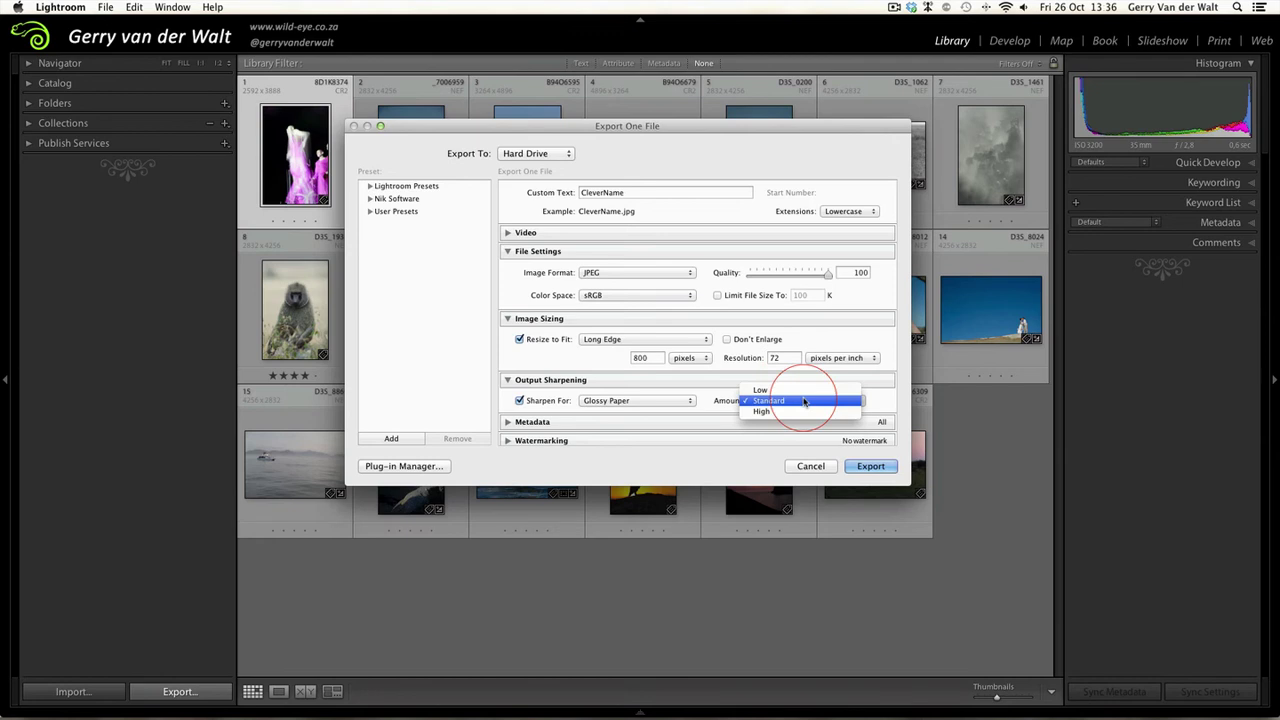
left_click(705, 400)
Include All metadata, leaving location removal and keyword hierarchy unchecked, and expand Watermarking.
left_click(517, 422)
scroll(857, 357, "down", 3)
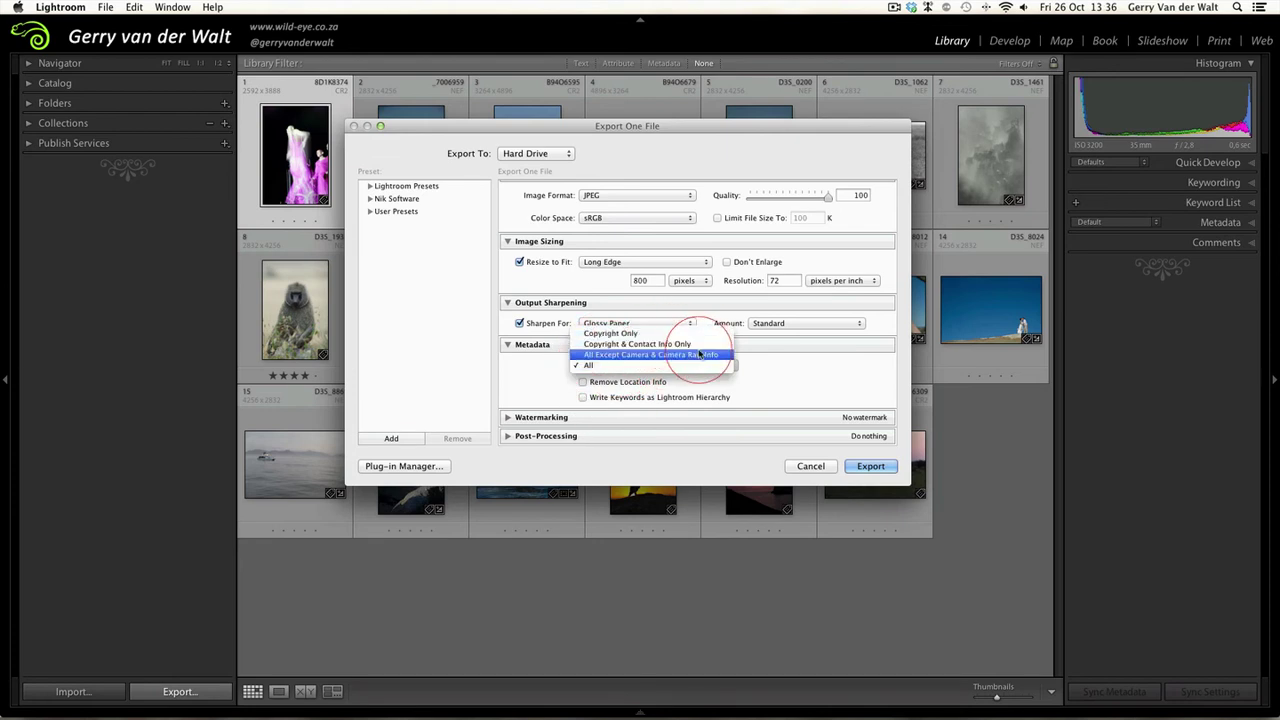
left_click(606, 366)
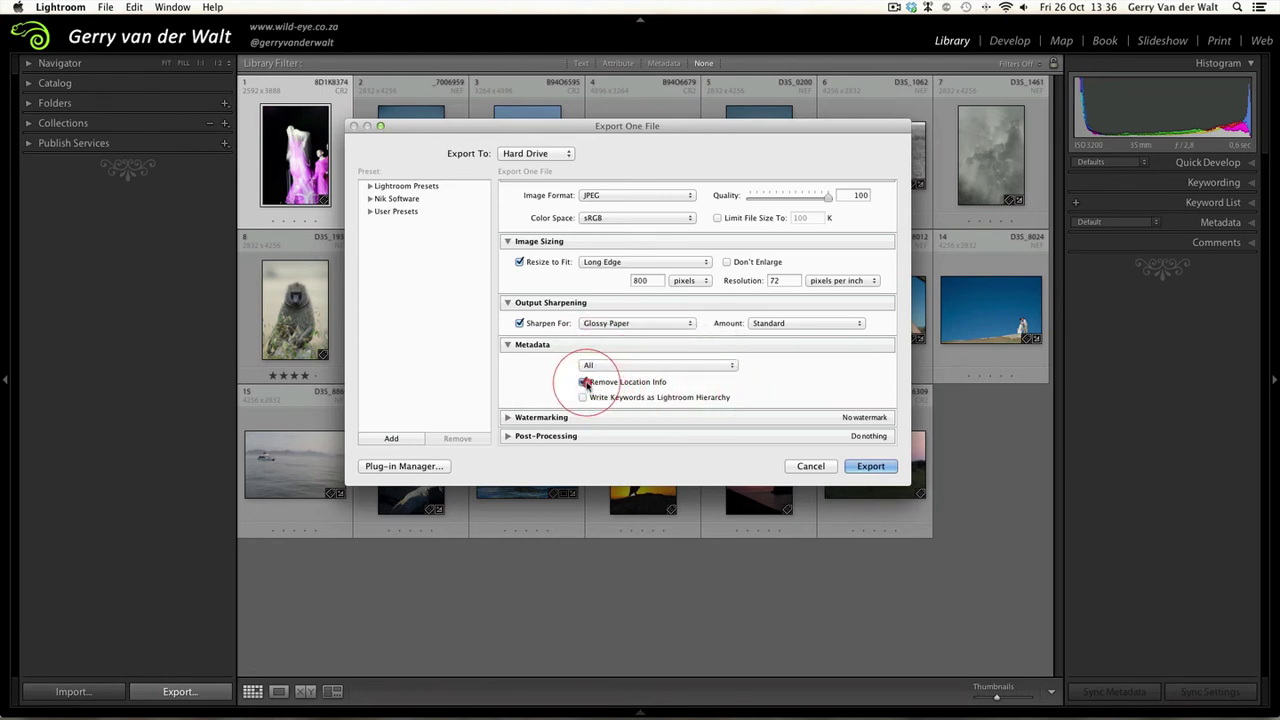
left_click(584, 382)
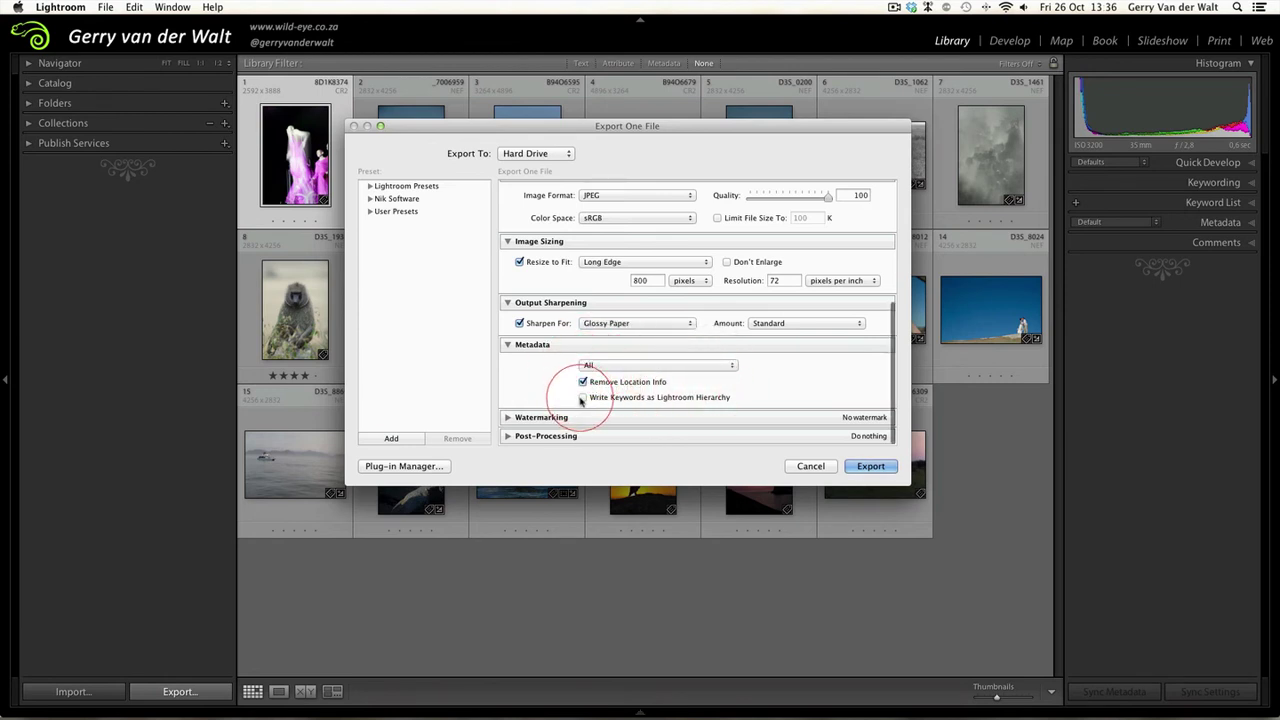
left_click(584, 398)
left_click(584, 398)
left_click(584, 382)
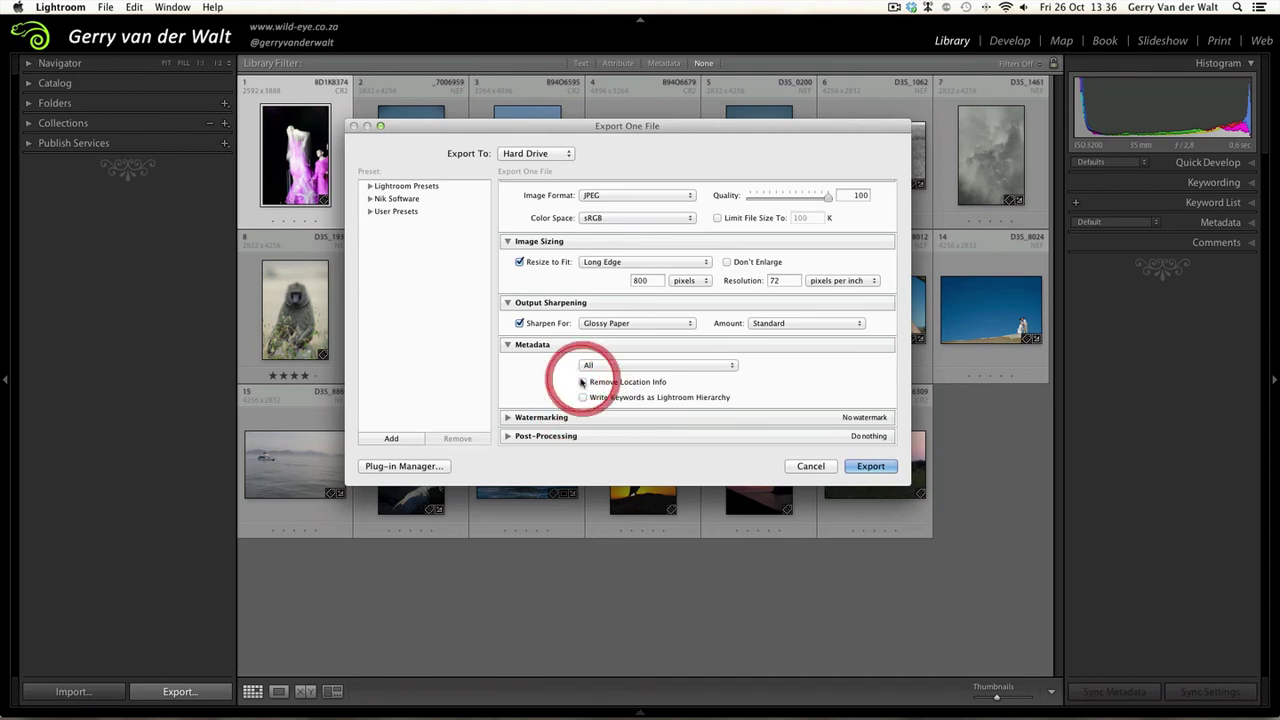
left_click(508, 417)
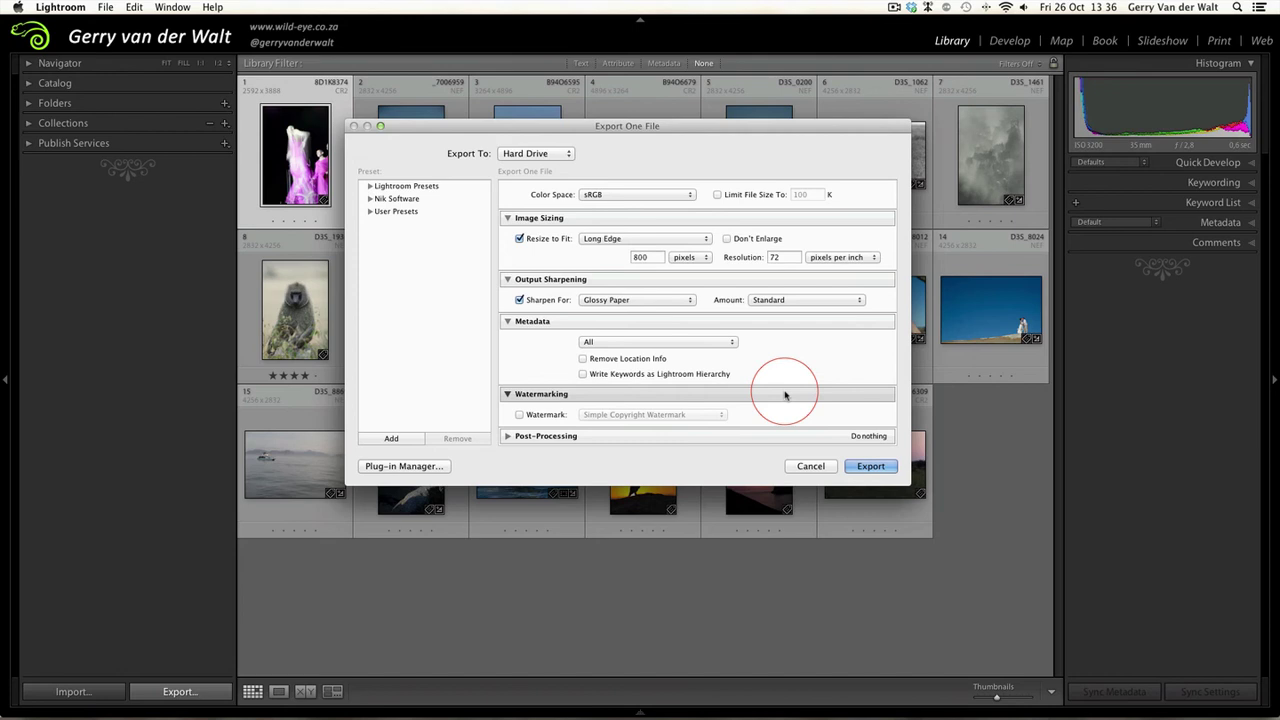
Turn on watermarking and open the watermark editor to select the watermark text.
left_click(528, 416)
left_click(705, 414)
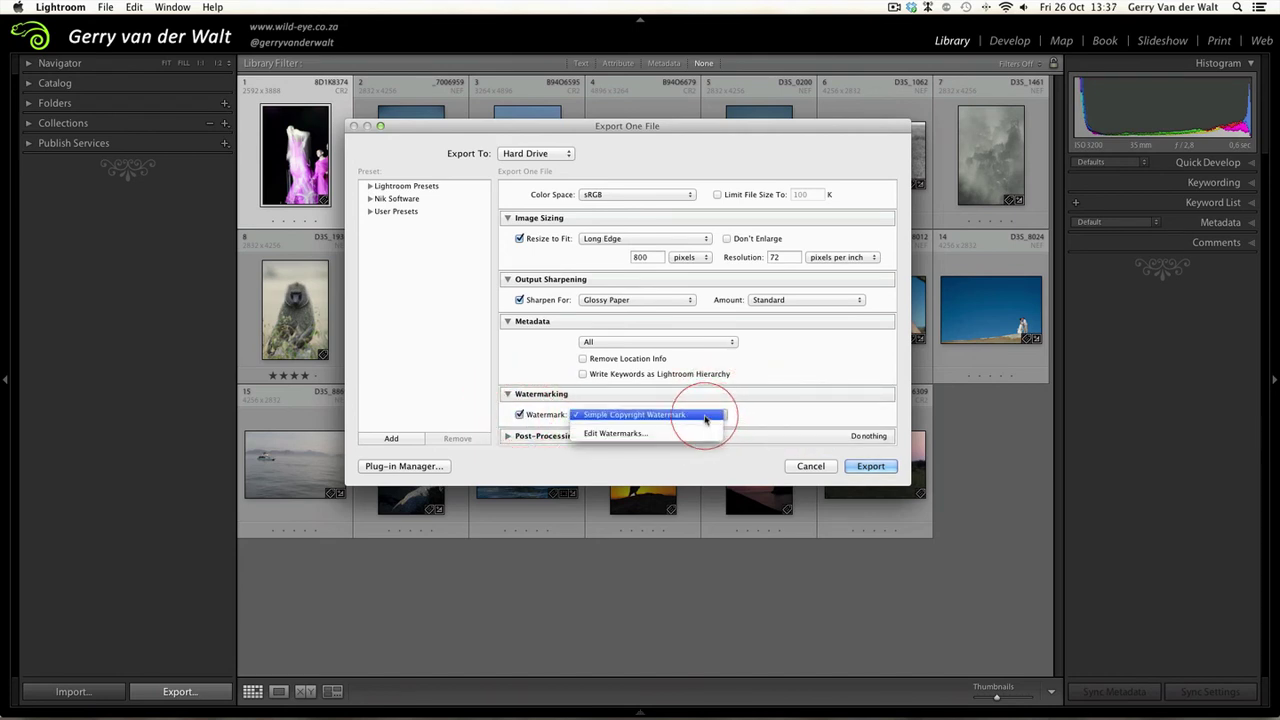
left_click(640, 433)
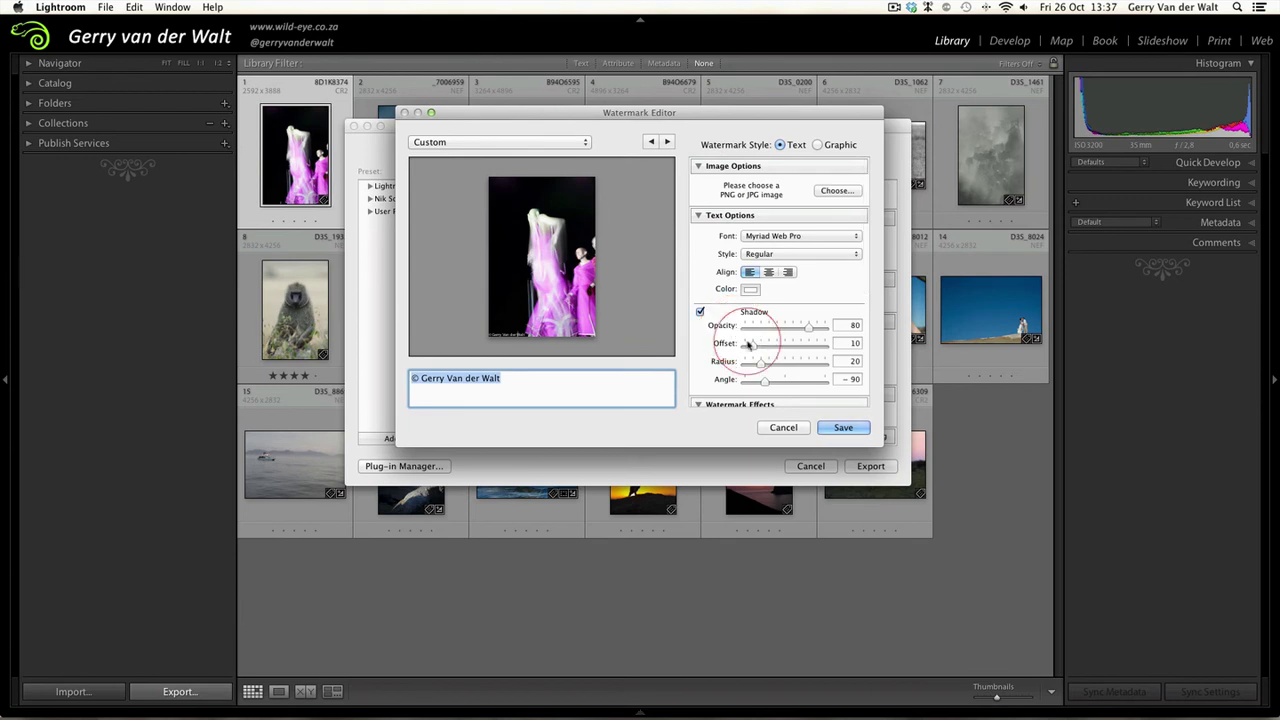
left_click(510, 380)
left_click_drag(510, 380, 386, 379)
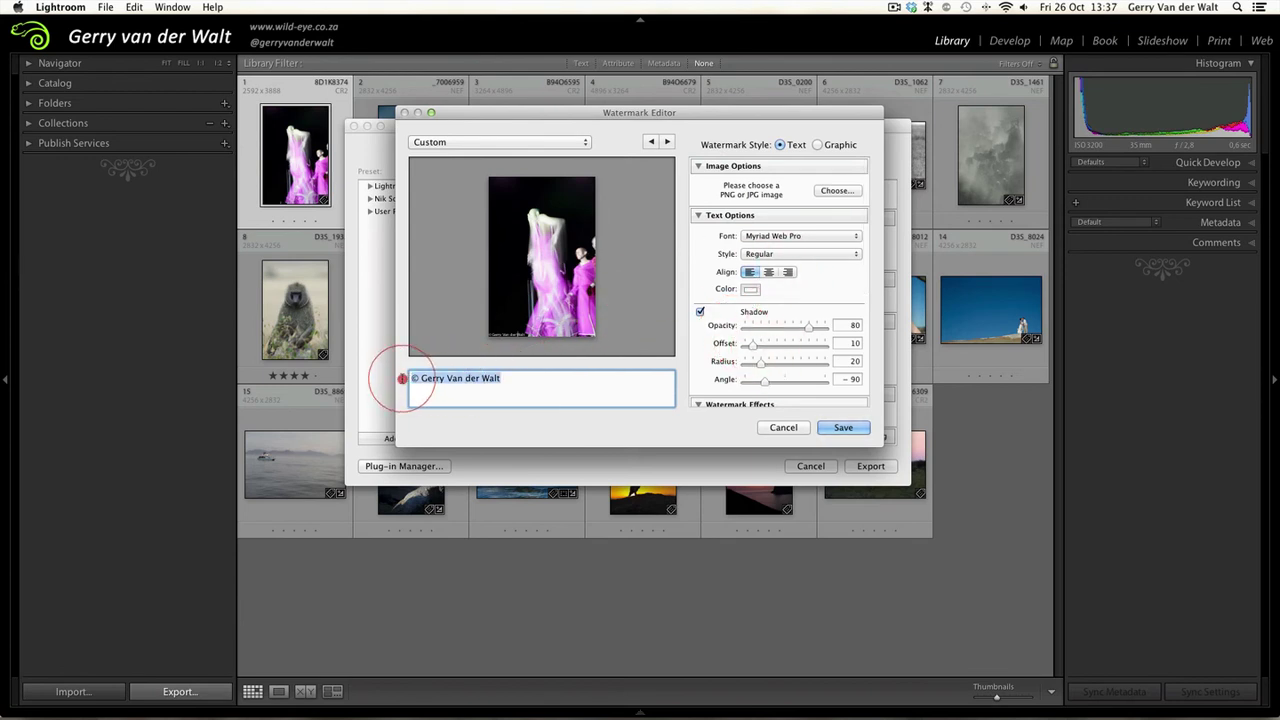
left_click(531, 377)
left_click(438, 380)
left_click_drag(500, 380, 406, 380)
Lower the shadow opacity to 21 and save a new watermark preset named after the photographer.
left_click(793, 328)
left_click_drag(793, 328, 762, 327)
scroll(780, 240, "down", 5)
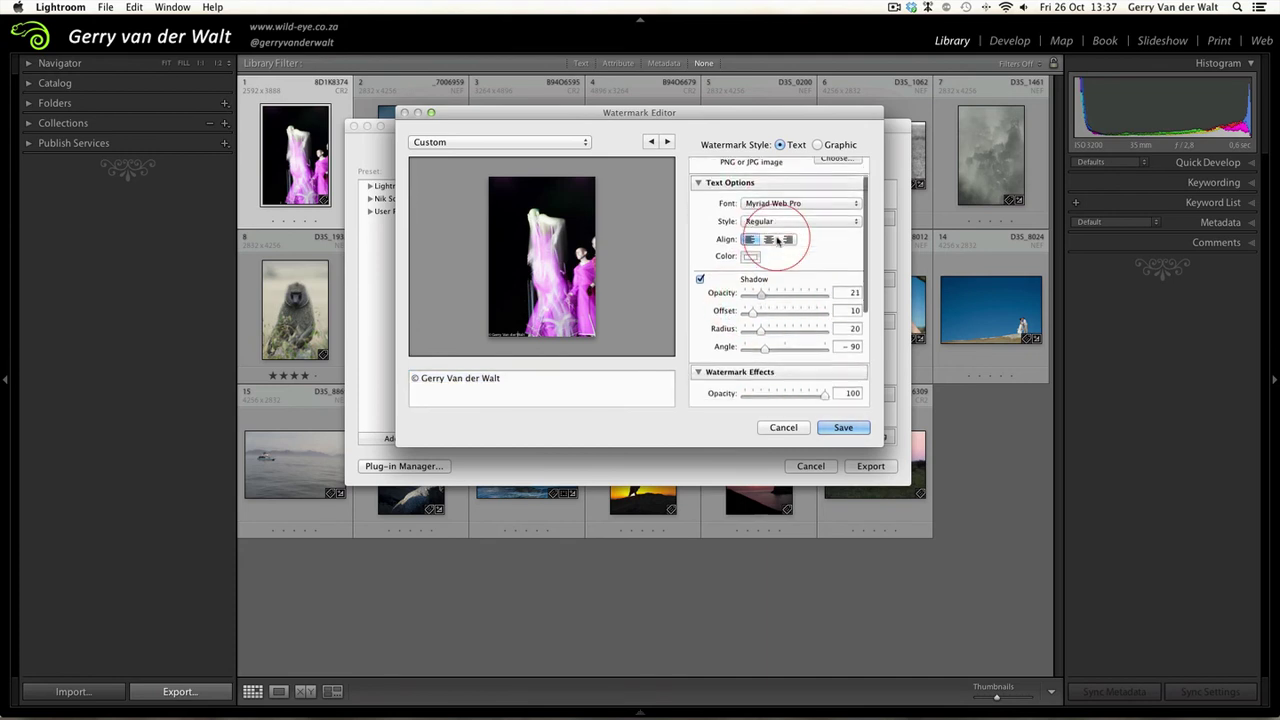
left_click(843, 427)
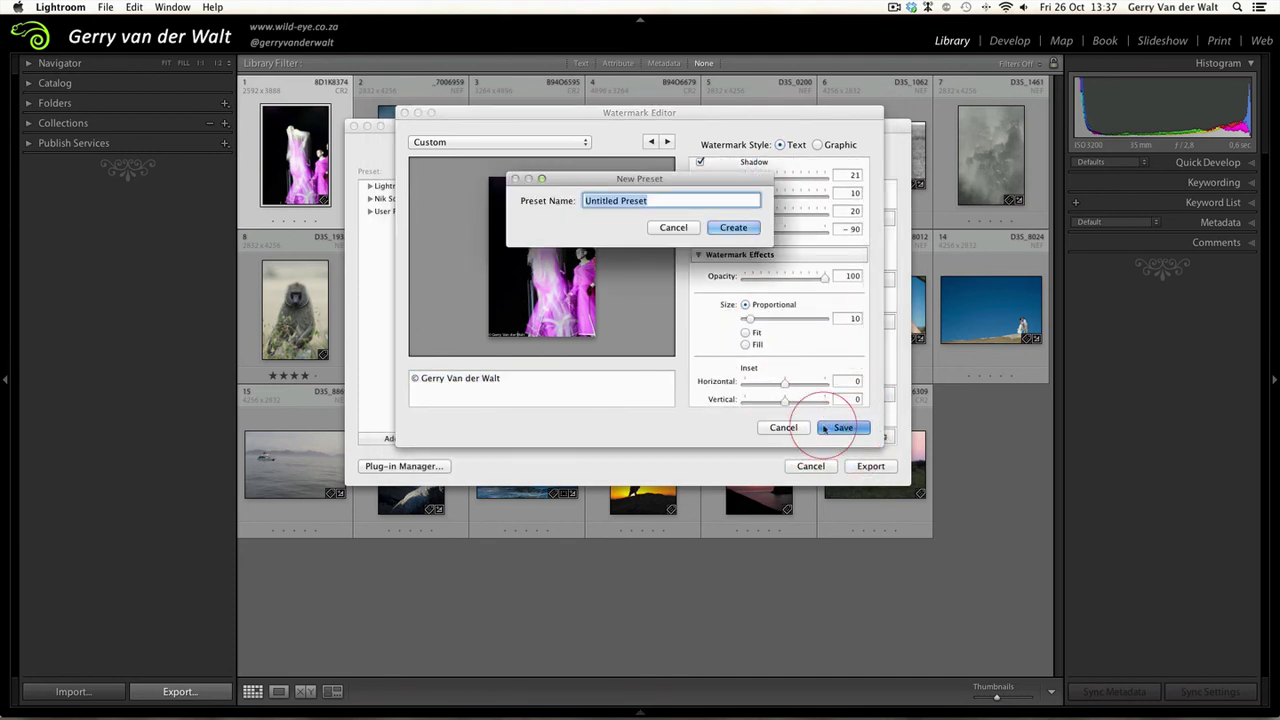
type("G")
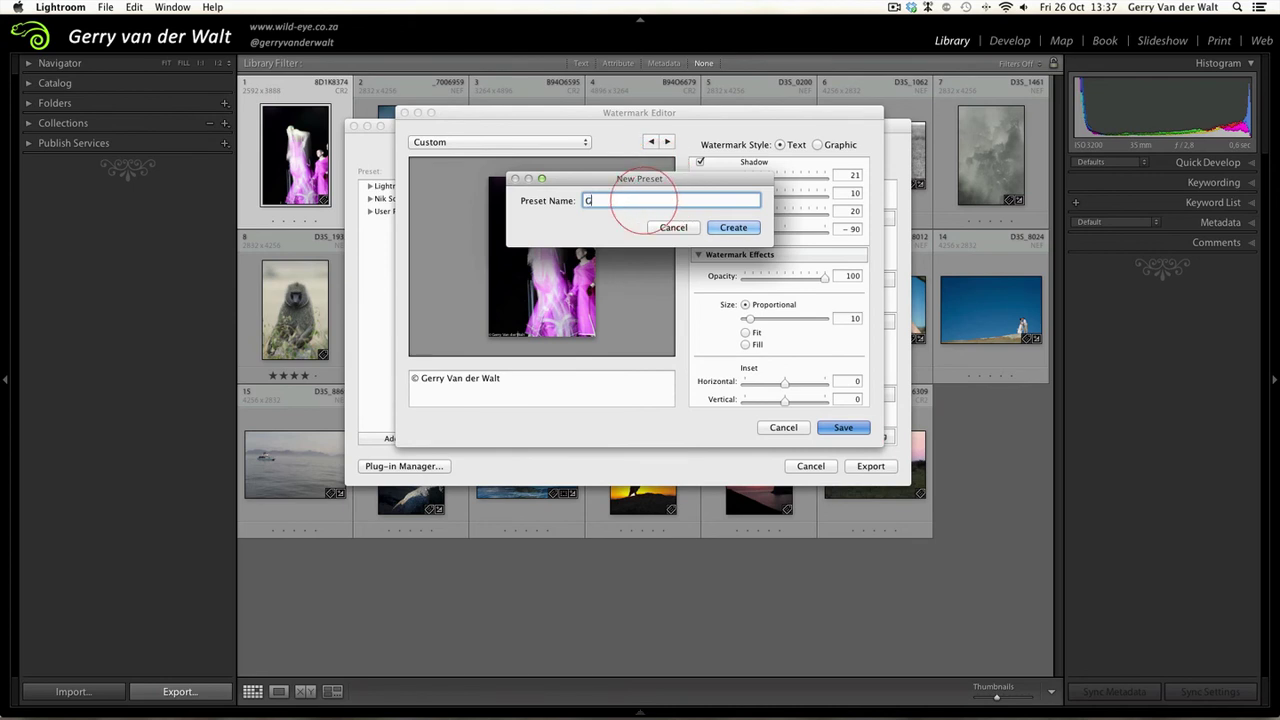
type("erry Waterrmark")
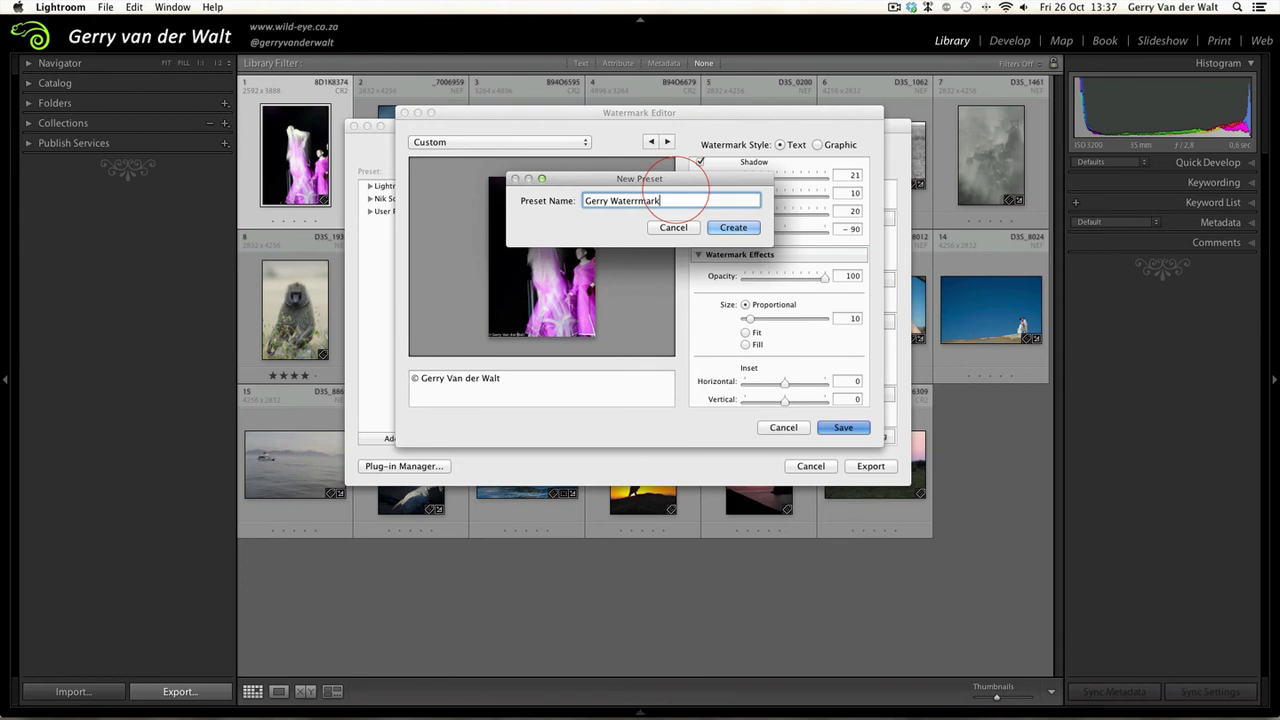
left_click(733, 228)
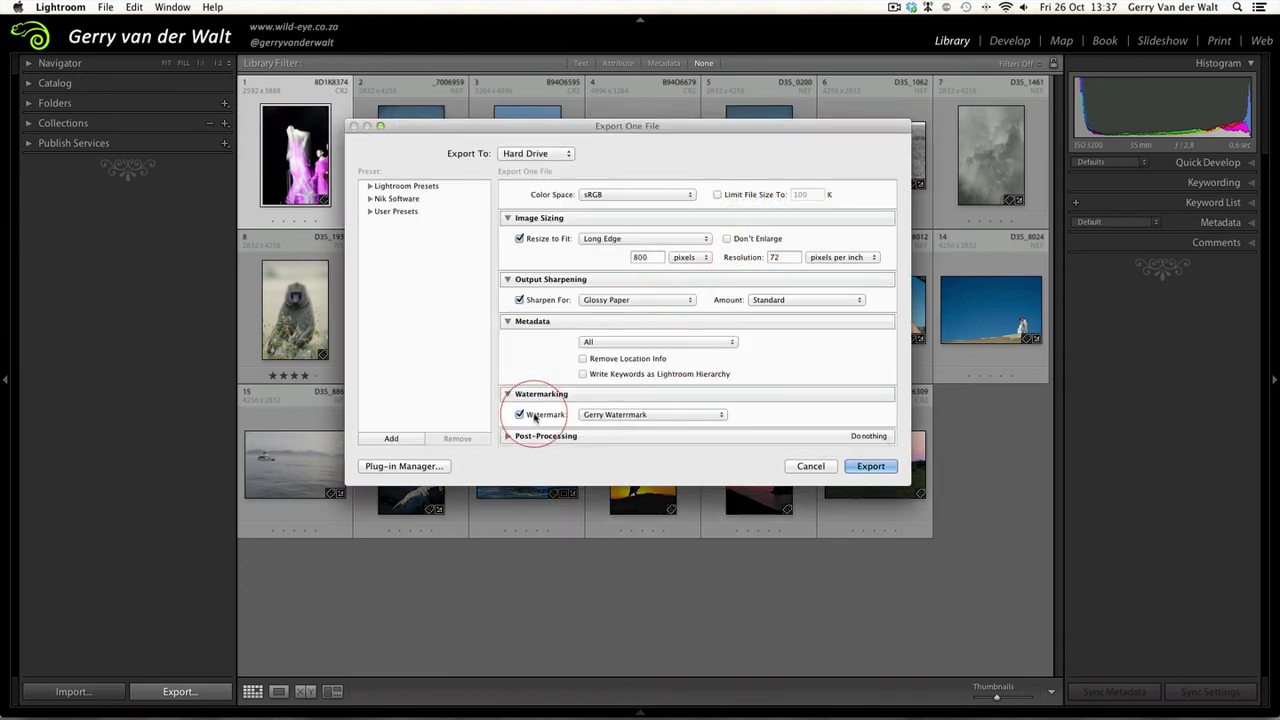
Turn off watermarking for the export.
left_click(656, 414)
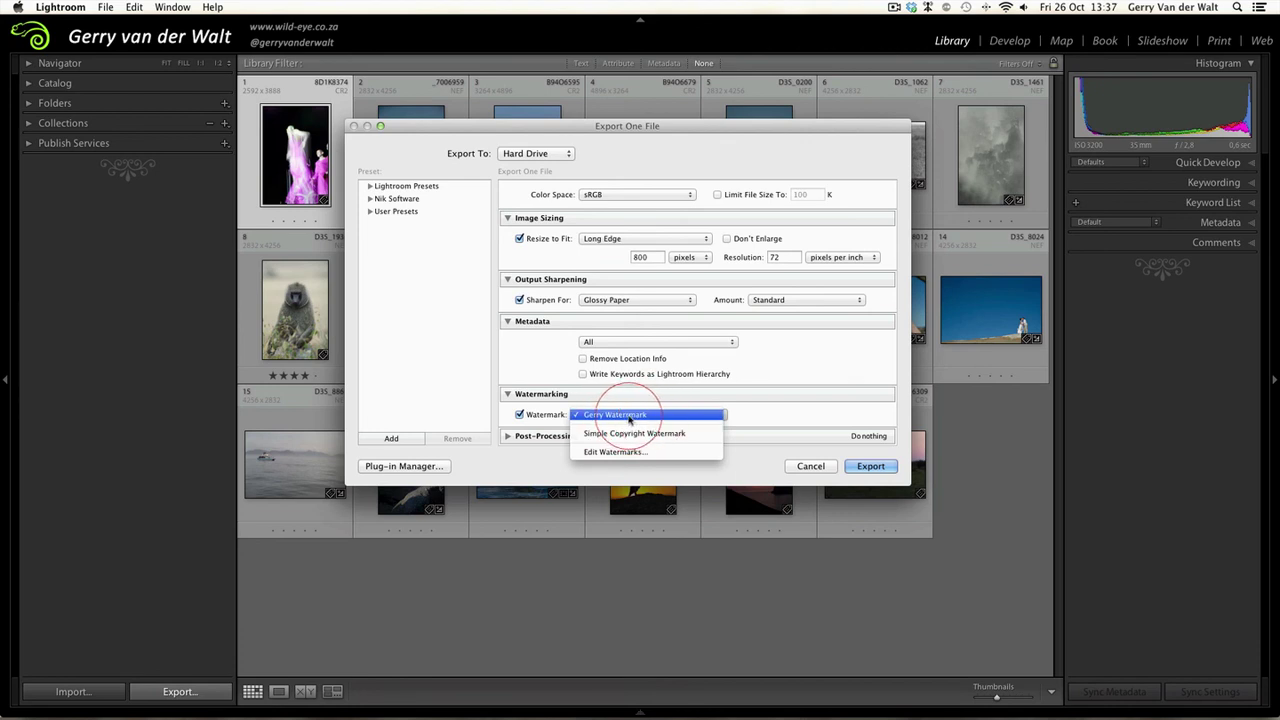
left_click(810, 414)
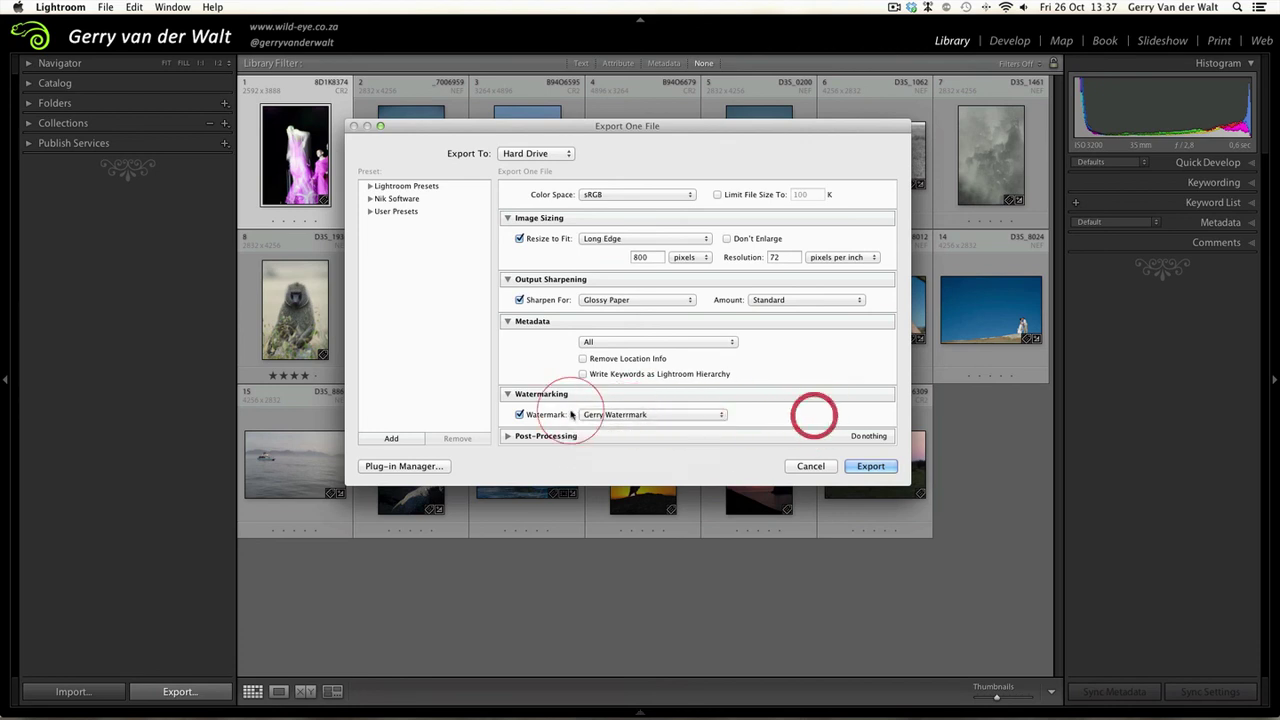
left_click(519, 414)
Keep the Post-Processing After Export action on Do nothing.
left_click(510, 435)
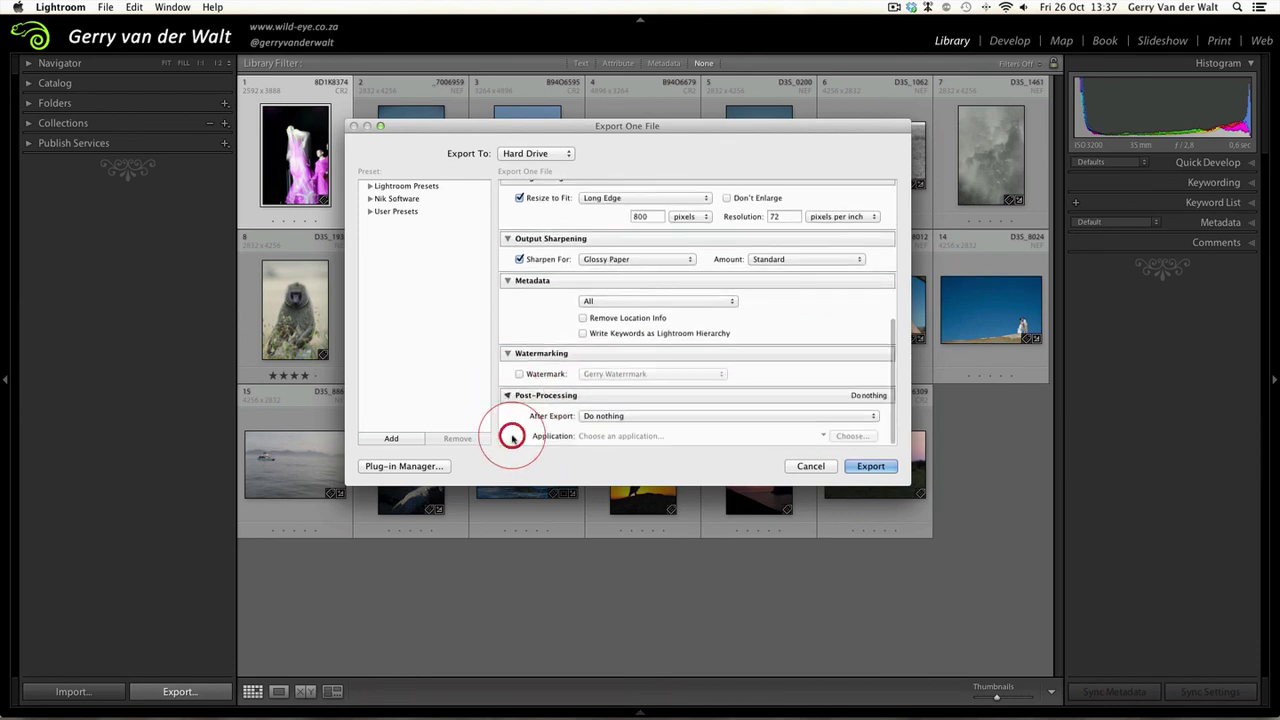
left_click(767, 409)
left_click(553, 422)
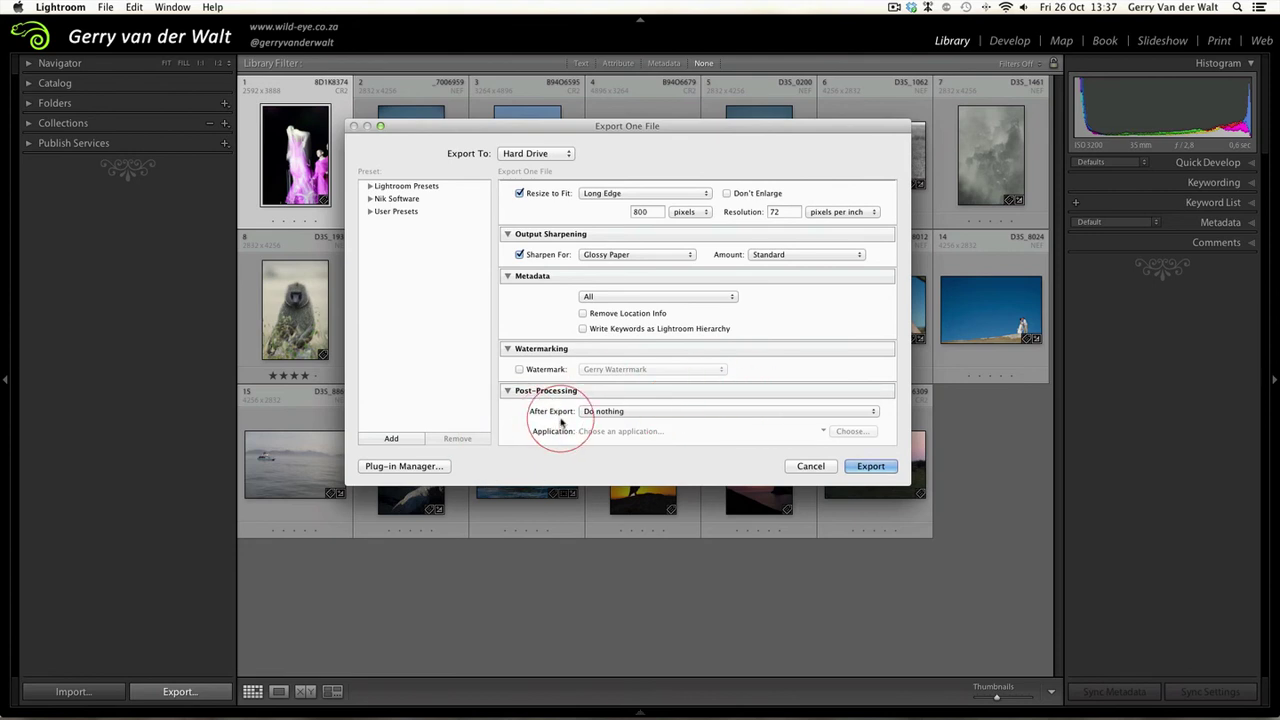
left_click(826, 411)
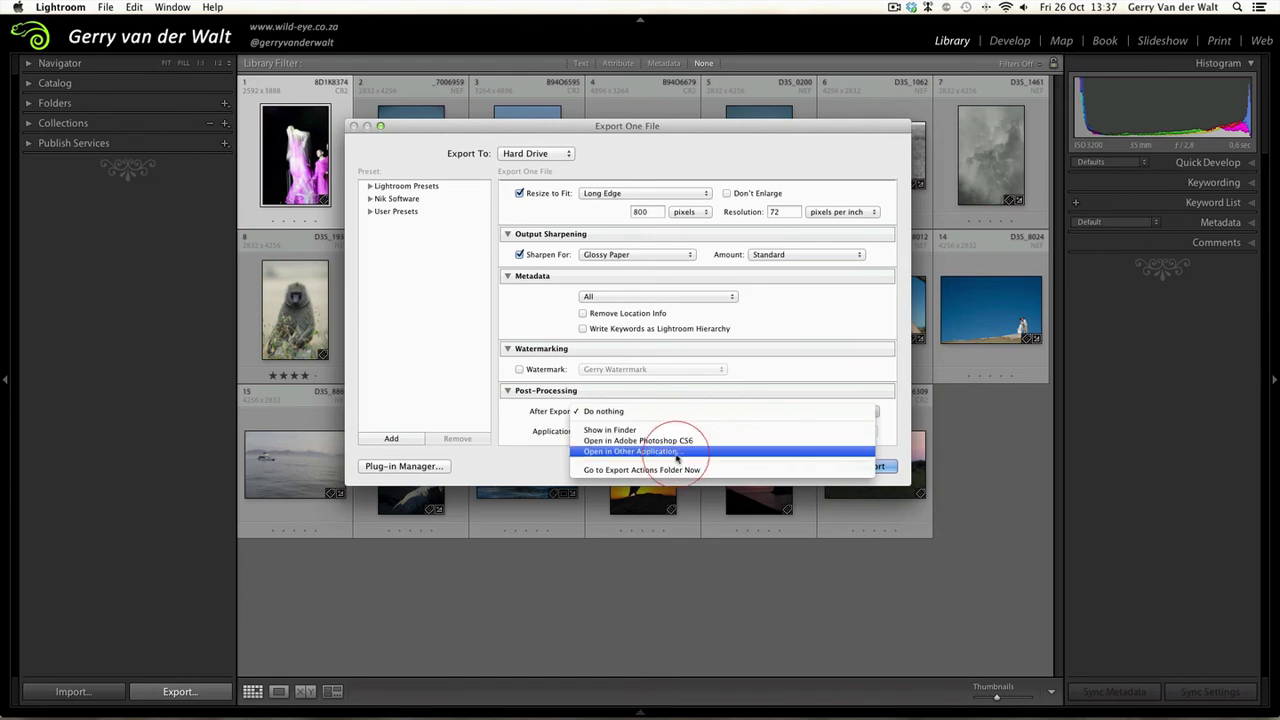
left_click(527, 421)
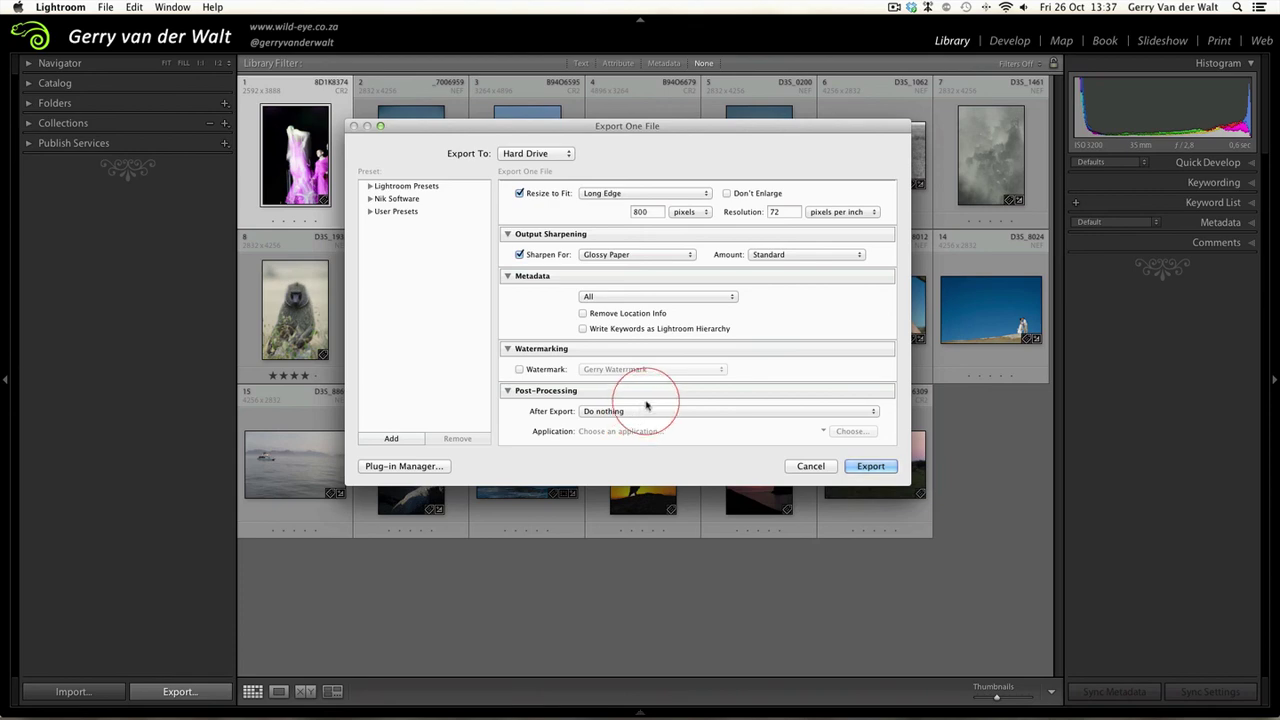
scroll(660, 400, "up", 10)
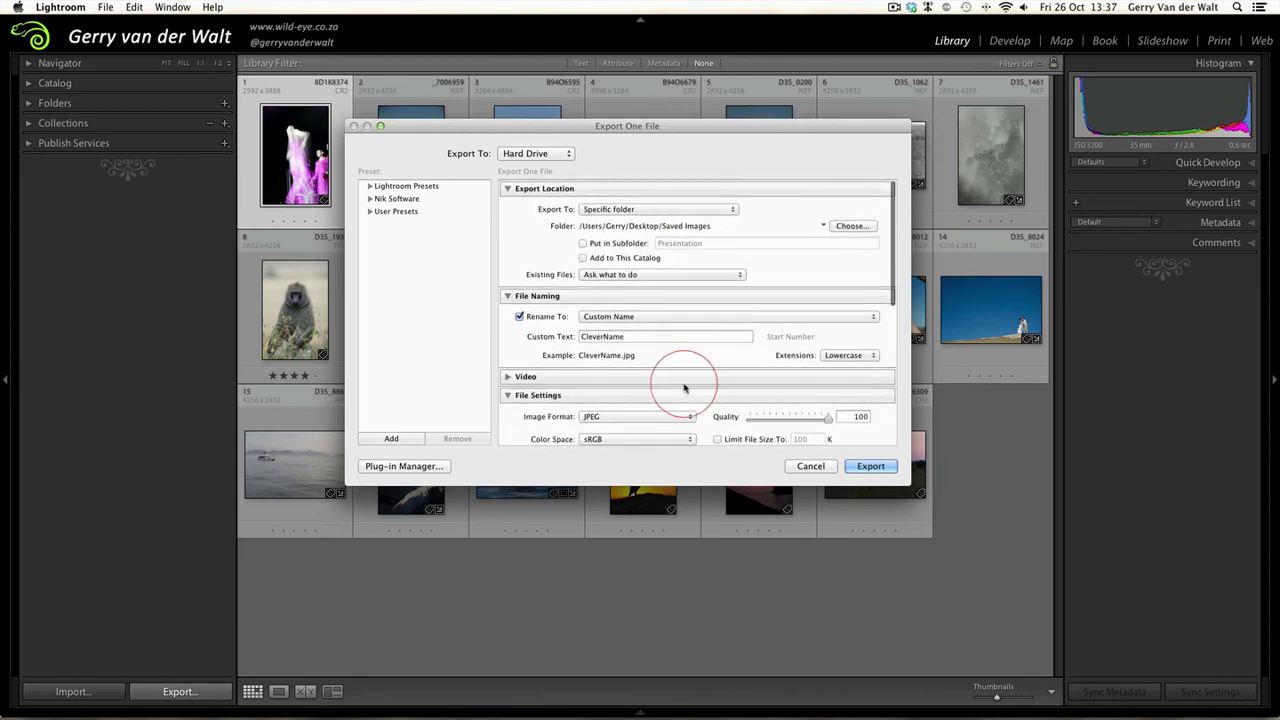
Export the photo as CleverName.jpg and dismiss the completed-export notice.
left_click(870, 466)
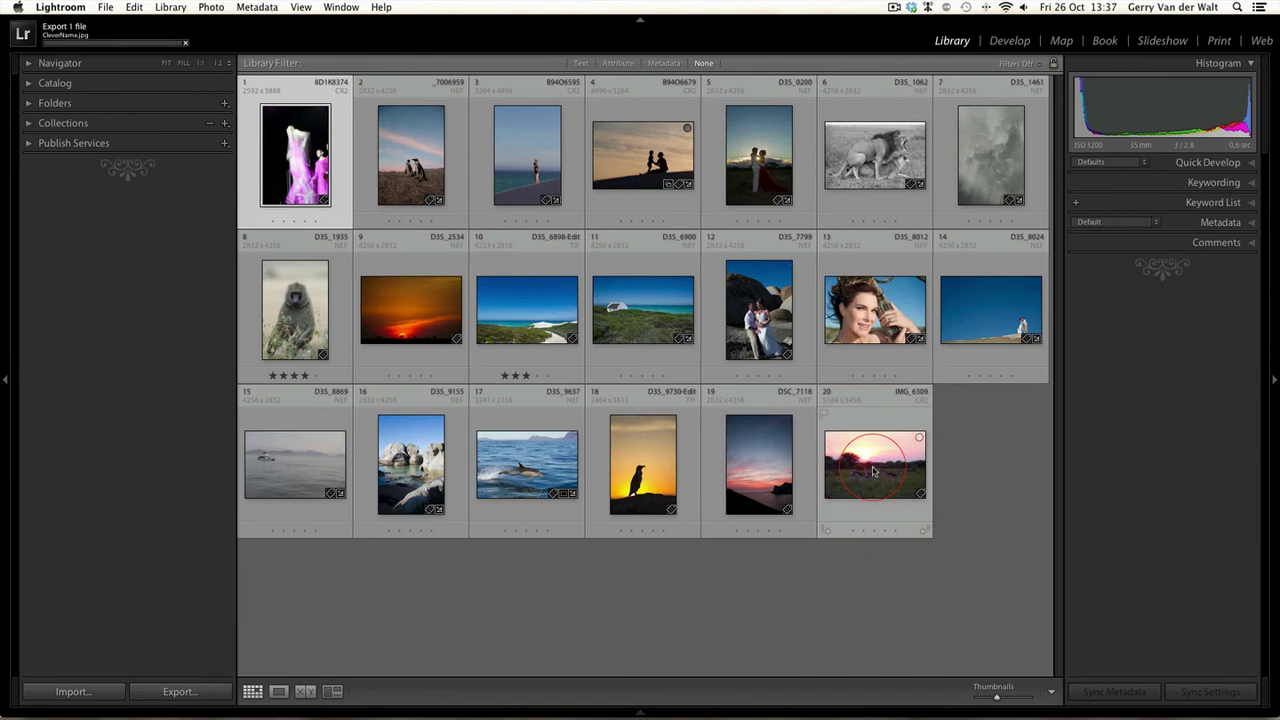
left_click(469, 257)
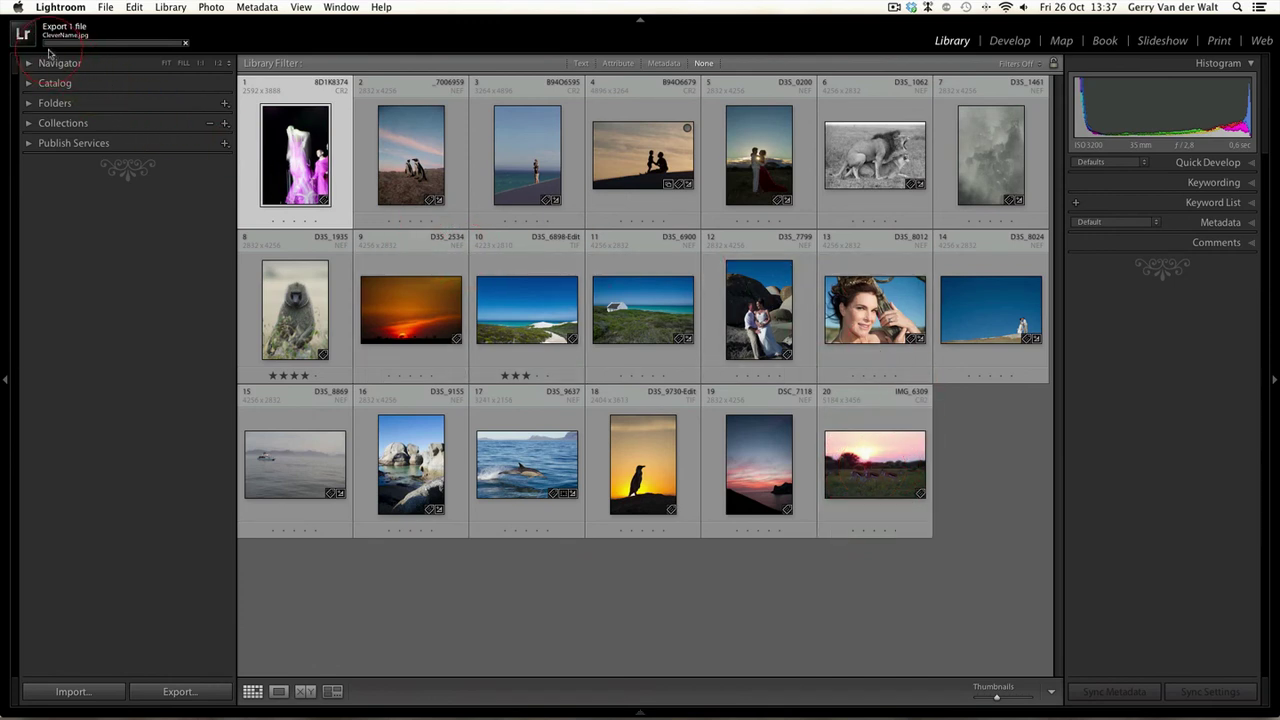
left_click(186, 46)
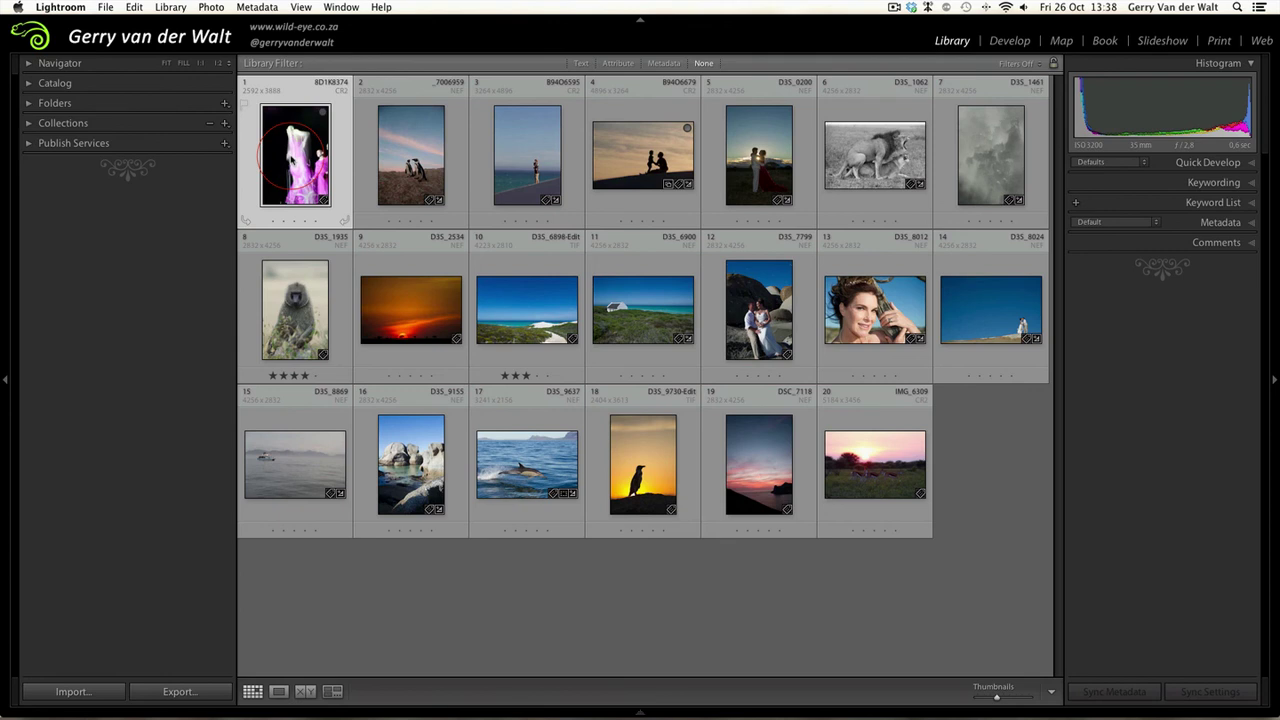
Select photos 3, 11 and 17 together in the grid.
left_click(535, 138)
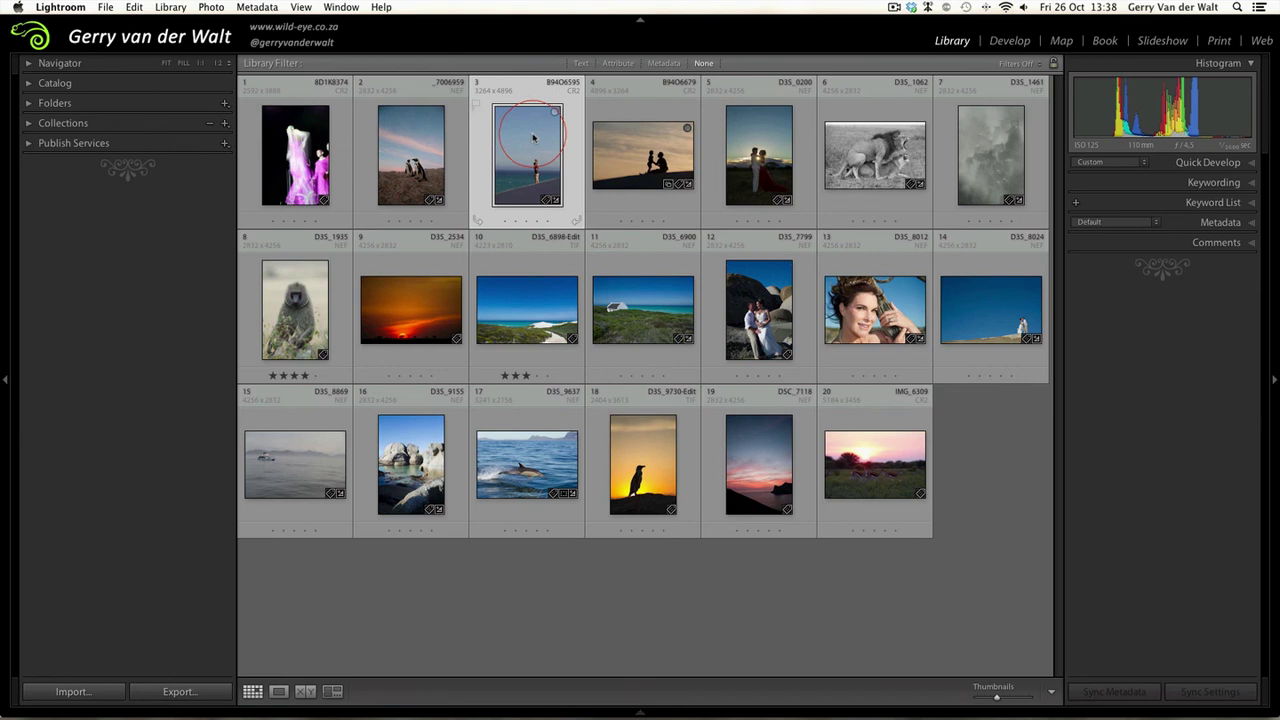
left_click(638, 315, "super")
left_click(538, 448, "super")
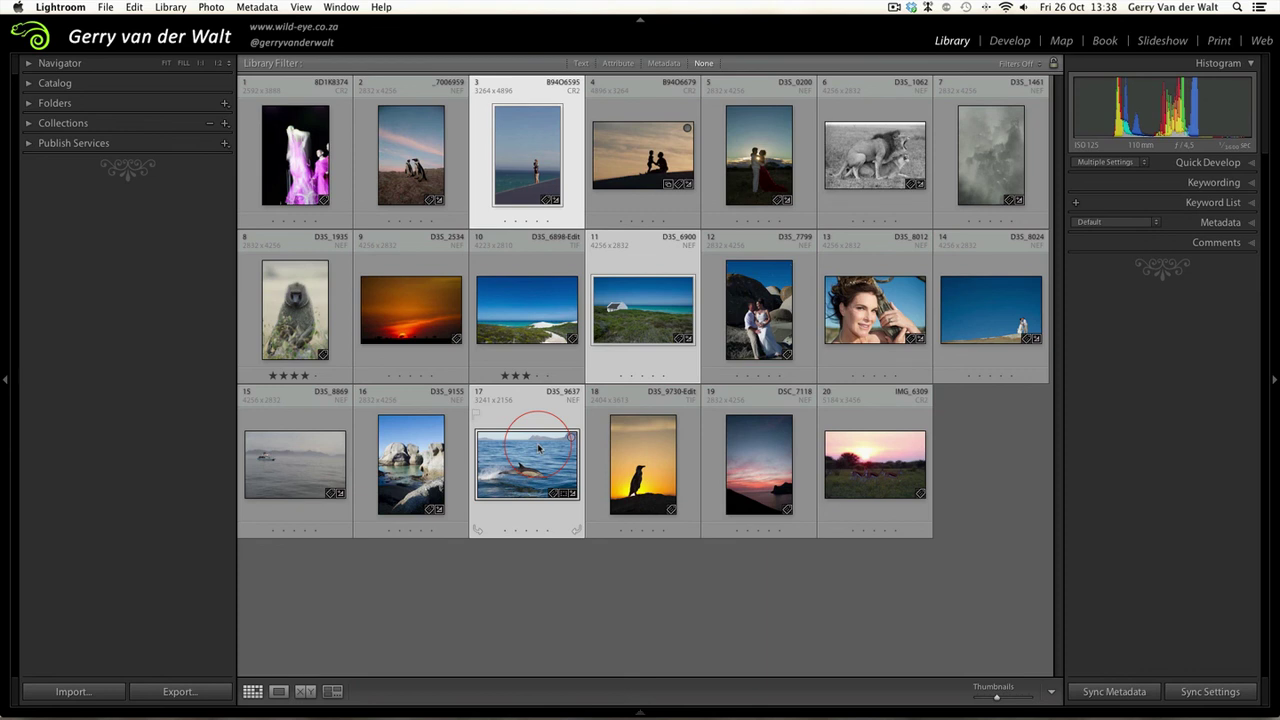
Export the three selected photos via Export with Previous, choosing Use Unique Names to avoid overwriting CleverName.jpg.
right_click(538, 448)
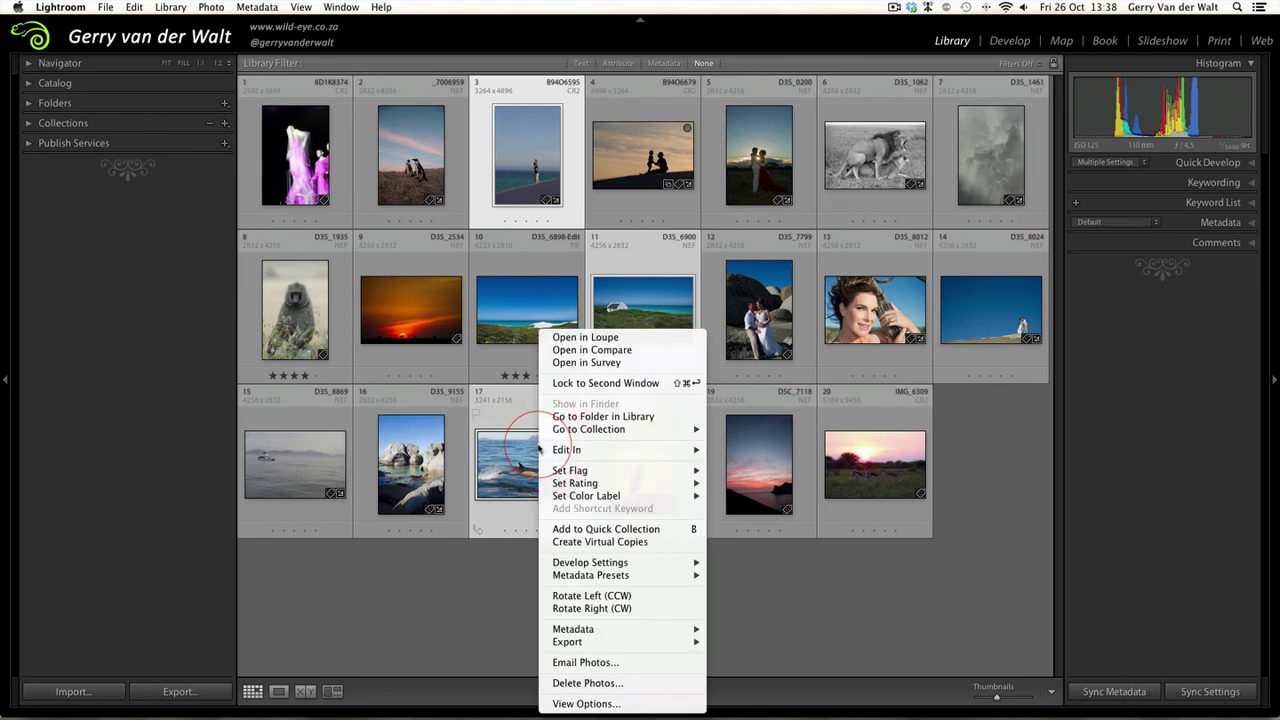
left_click(599, 645)
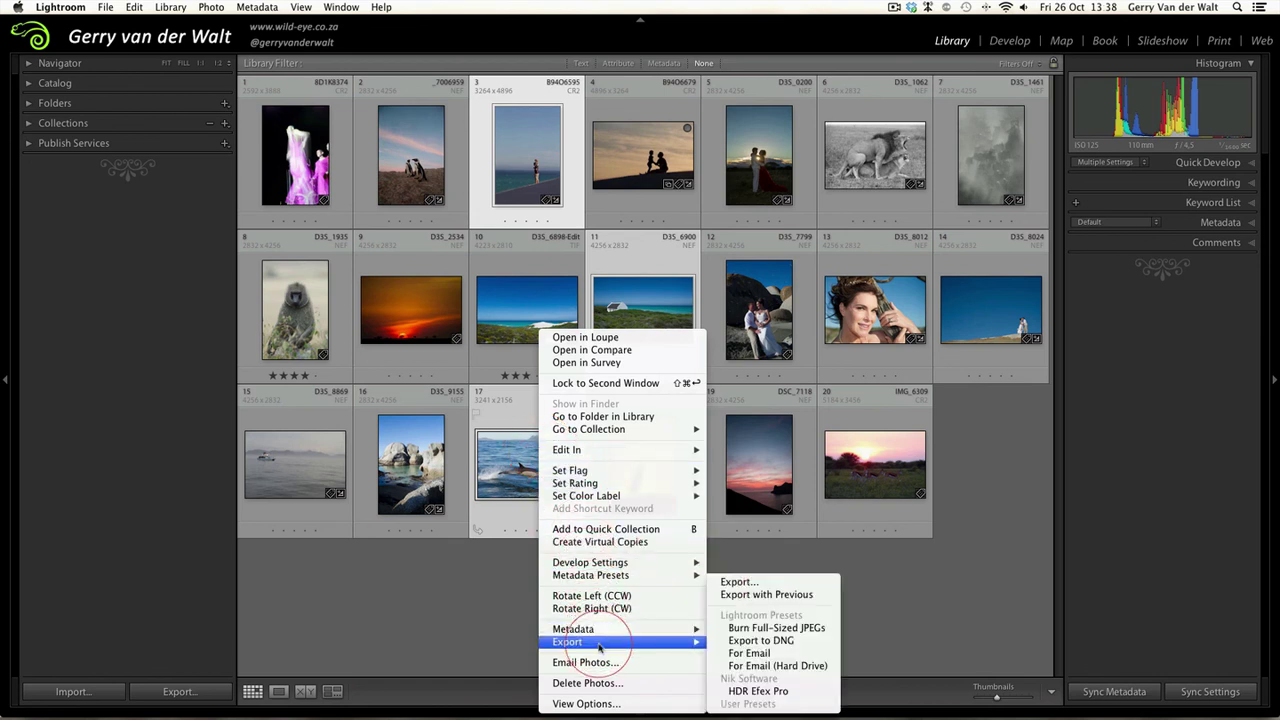
left_click(764, 597)
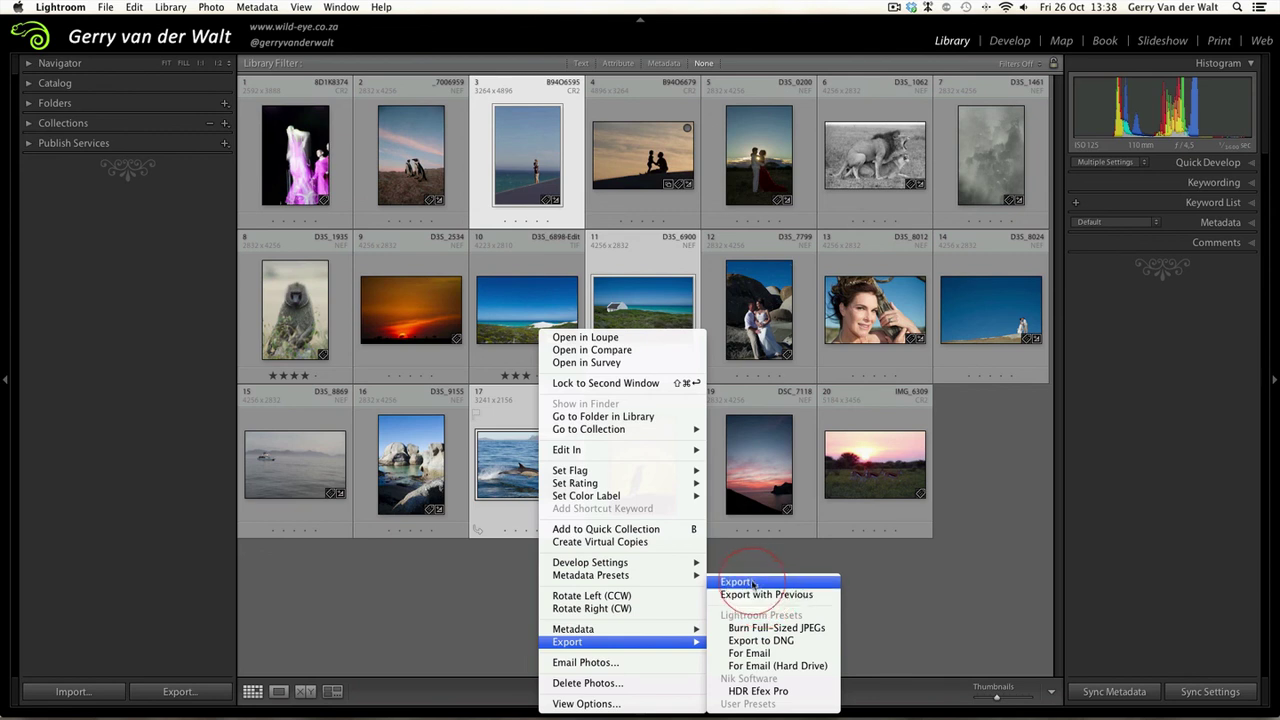
left_click(754, 596)
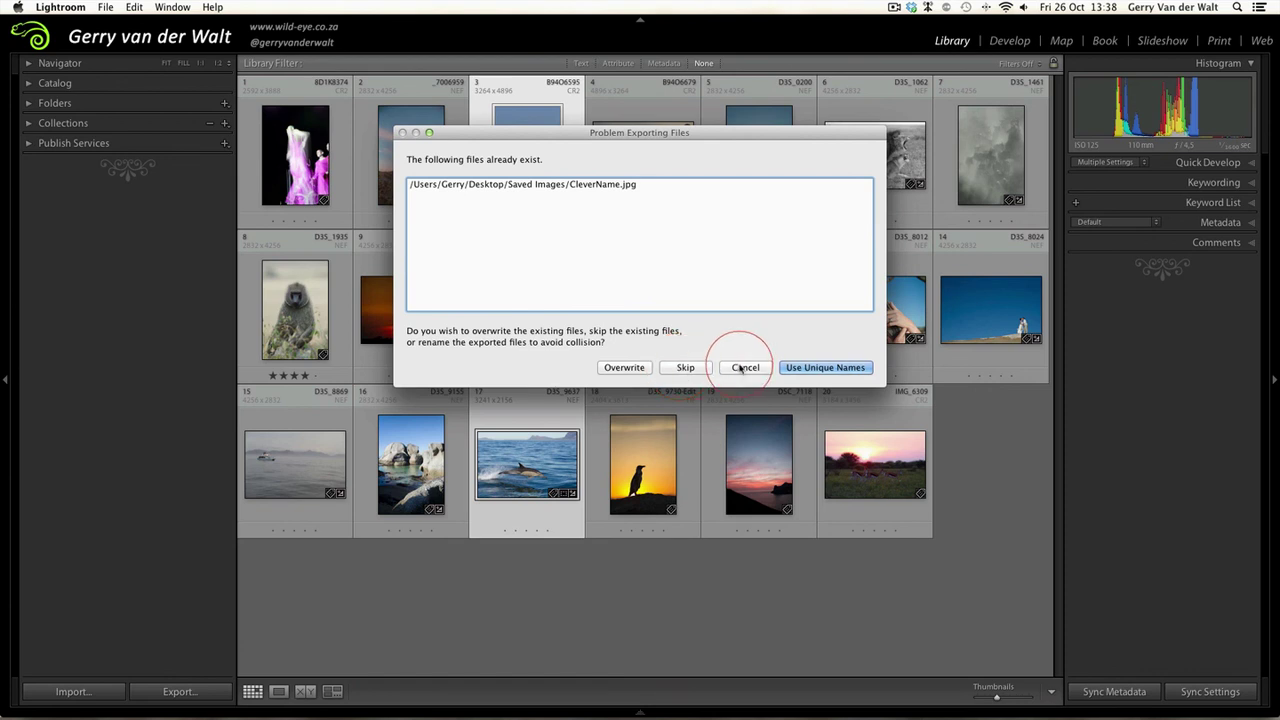
left_click(826, 368)
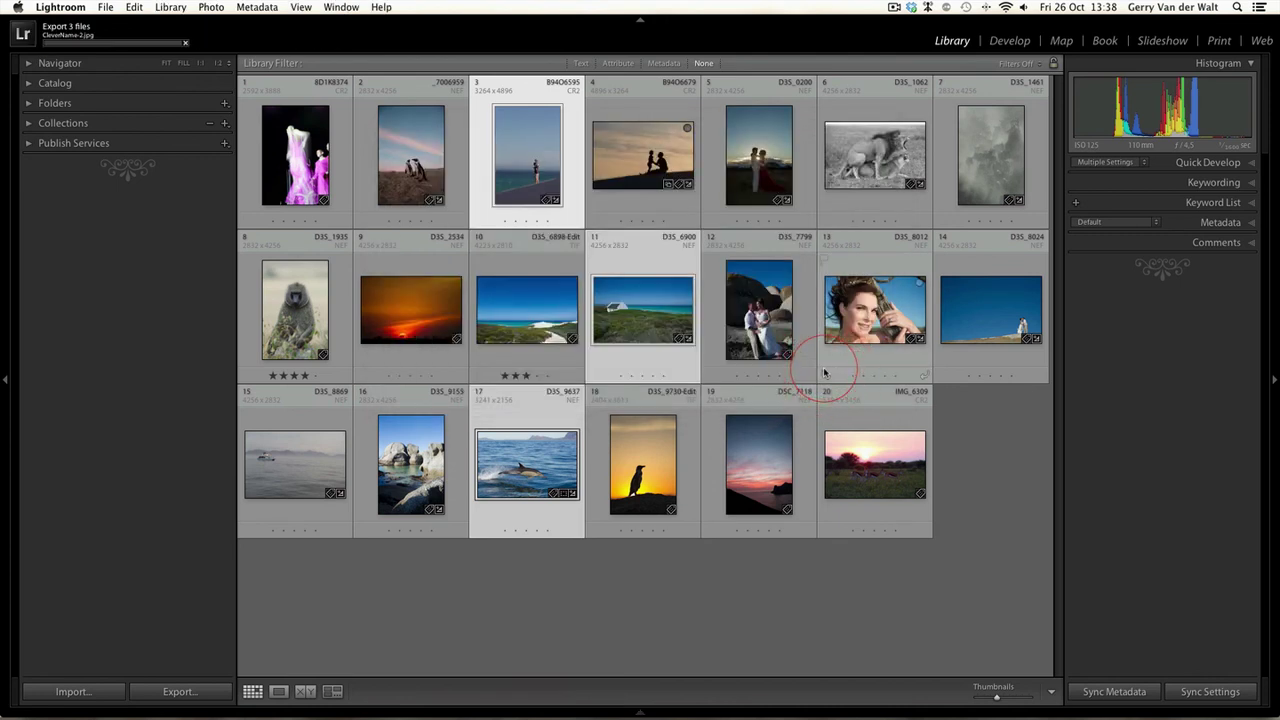